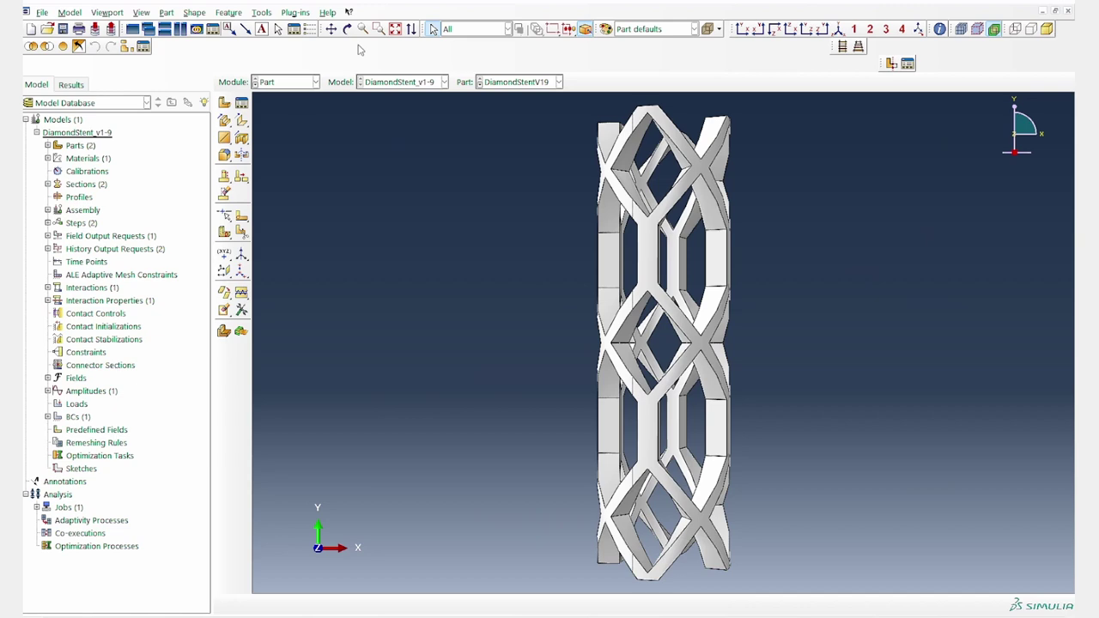
Step: Rotate the stent to an oblique view so it lies more horizontally
left_click(347, 30)
left_click_drag(702, 343, 619, 443)
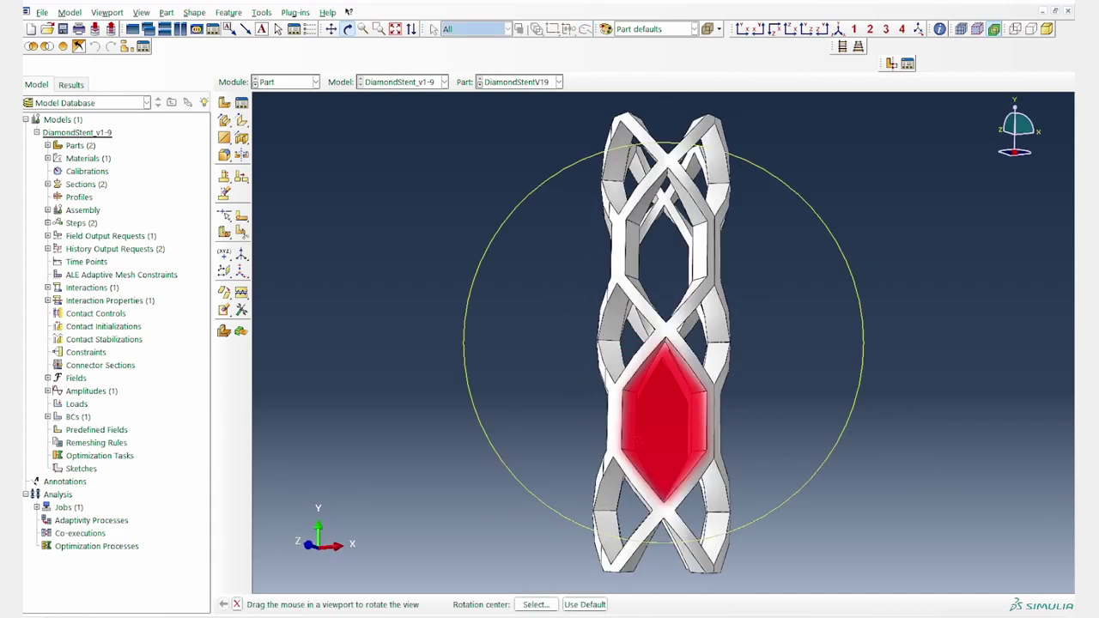
left_click_drag(719, 337, 621, 304)
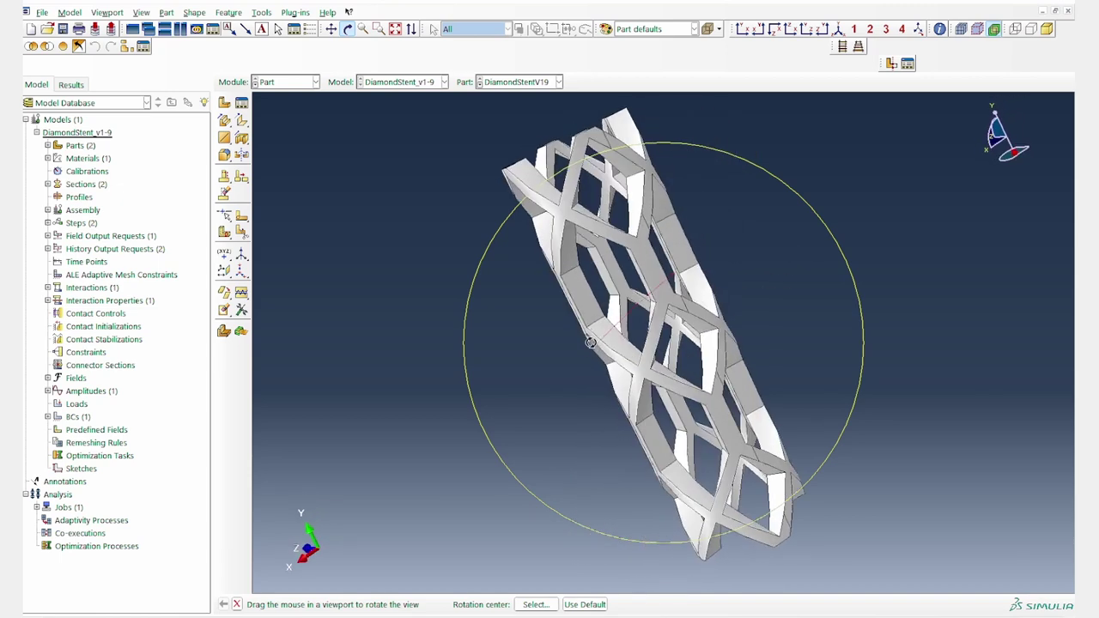
left_click_drag(590, 341, 163, 184)
Step: Expand DiamondStentV19's sets and highlight the BottomRef and TopRefPoint points
left_click(47, 146)
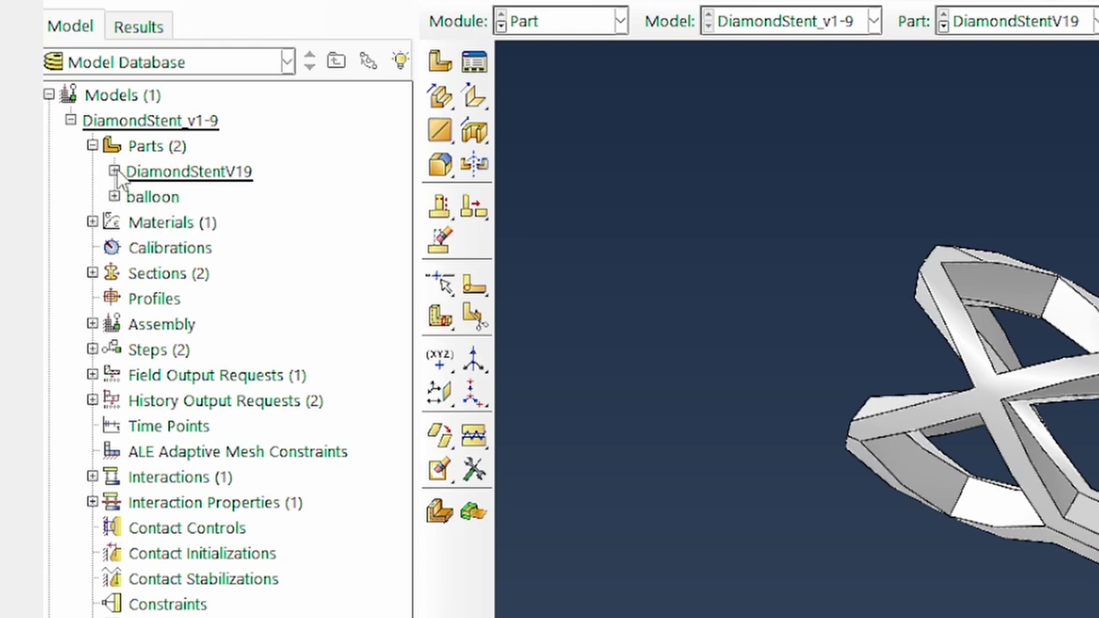
left_click(115, 171)
left_click(135, 222)
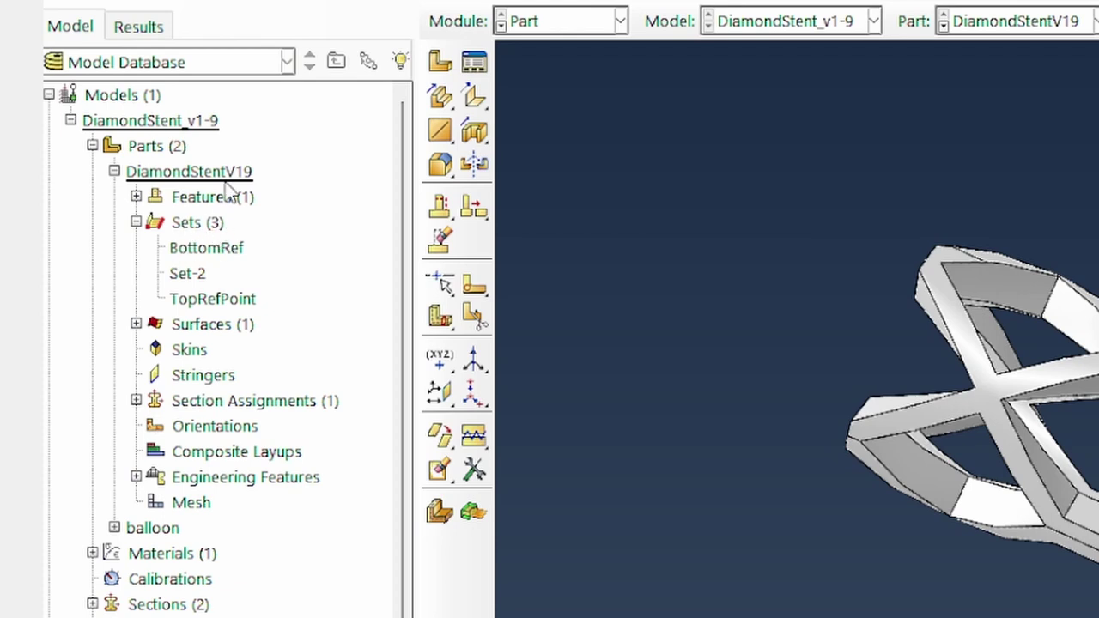
left_click(188, 251)
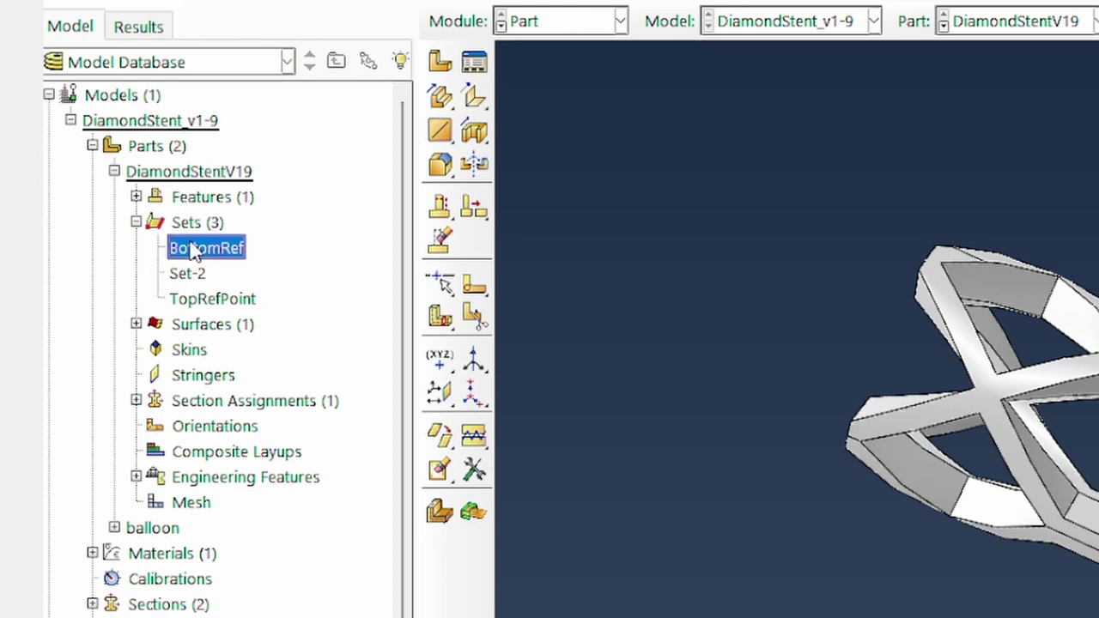
left_click(206, 299)
left_click(206, 248, "ctrl")
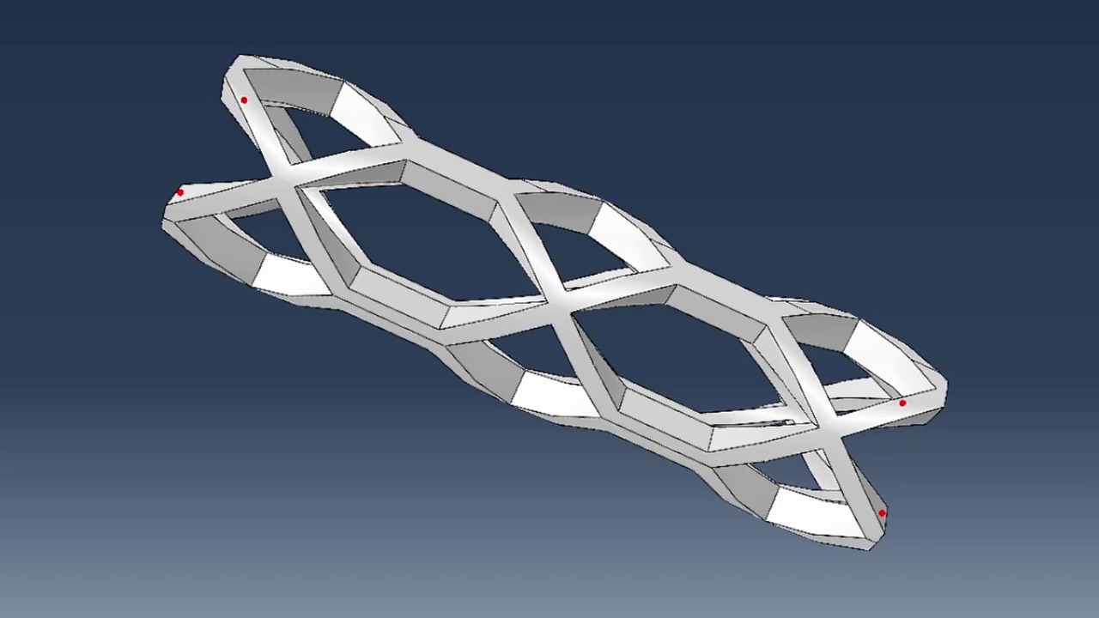
Step: Turn the stent to look along its axis, then end the rotation mode
left_click_drag(498, 223, 732, 394)
right_click(97, 170)
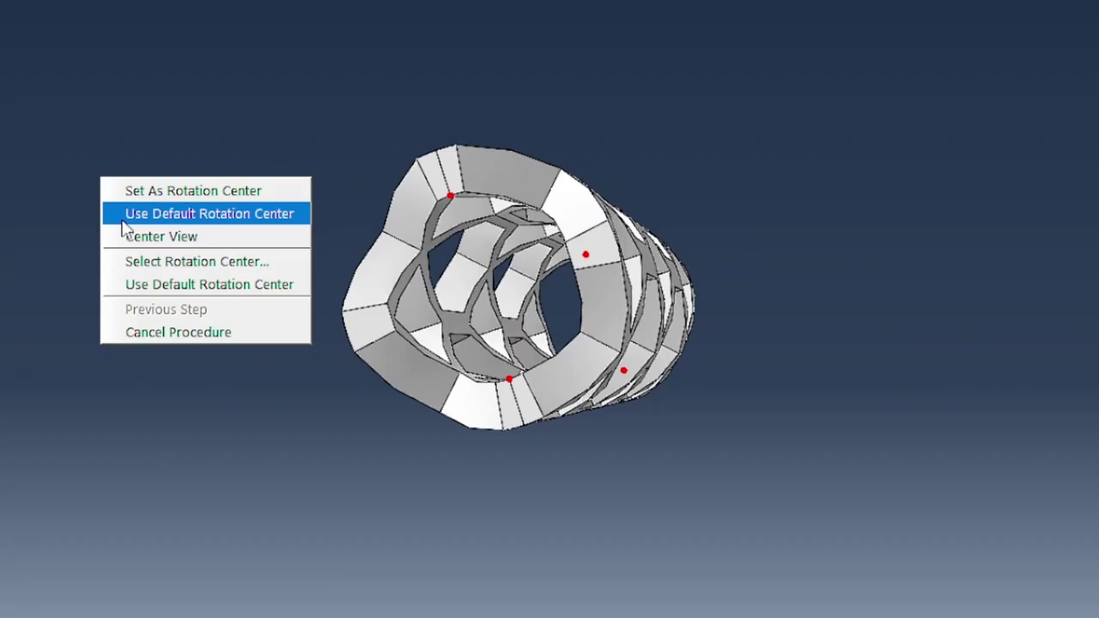
left_click(196, 328)
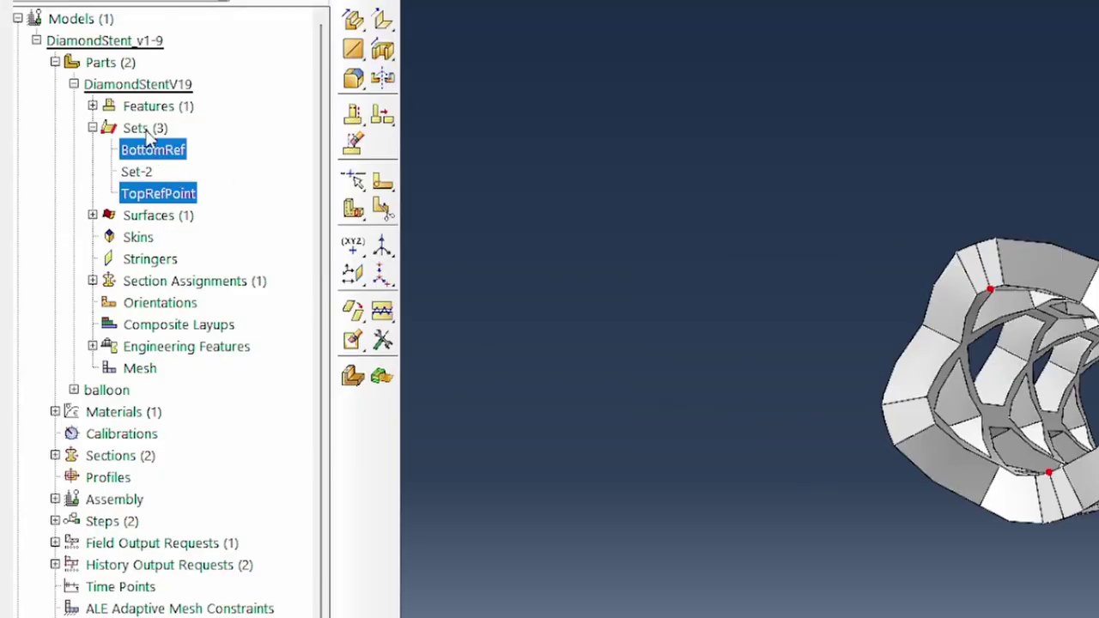
left_click(135, 127)
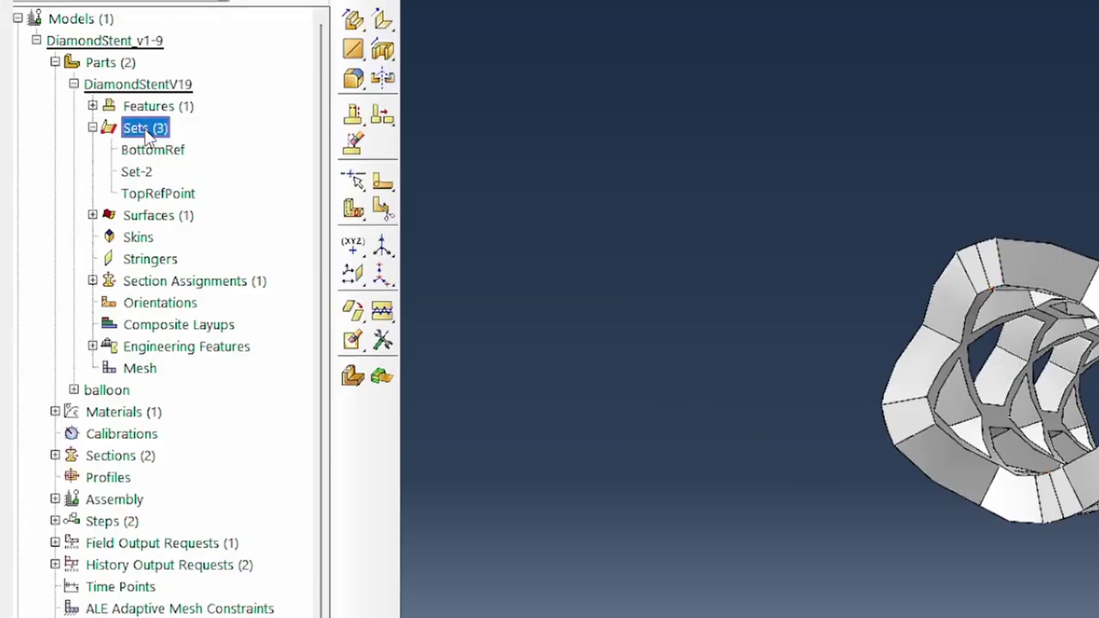
Step: Start a new set named TopRefPt and make it a Node set
left_click(355, 180)
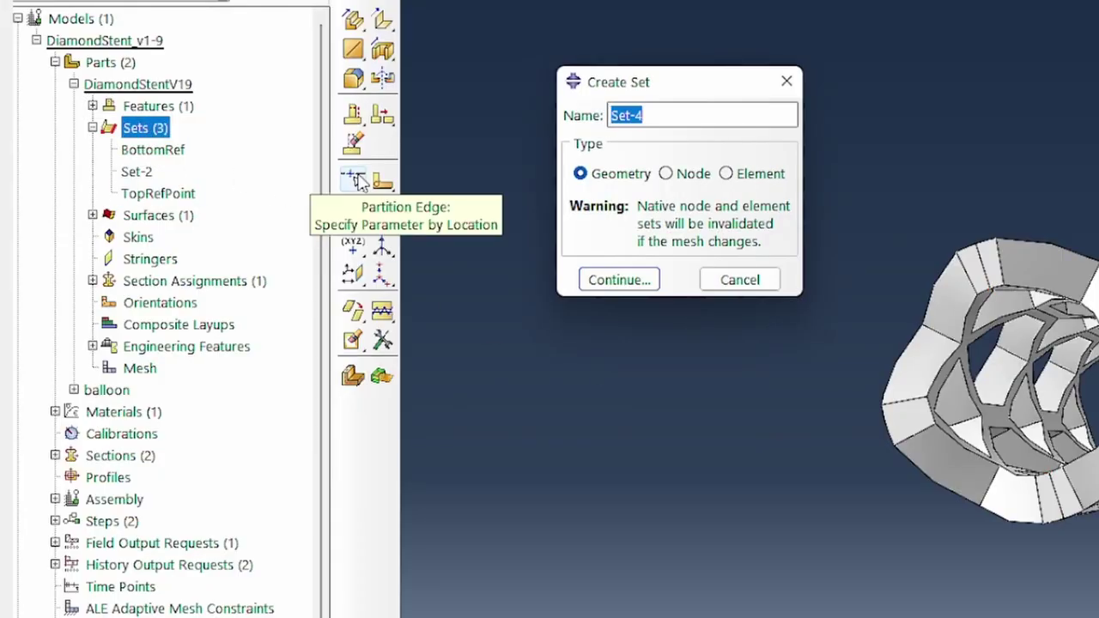
type("TopRefPt")
scroll(995, 316, "up", 3)
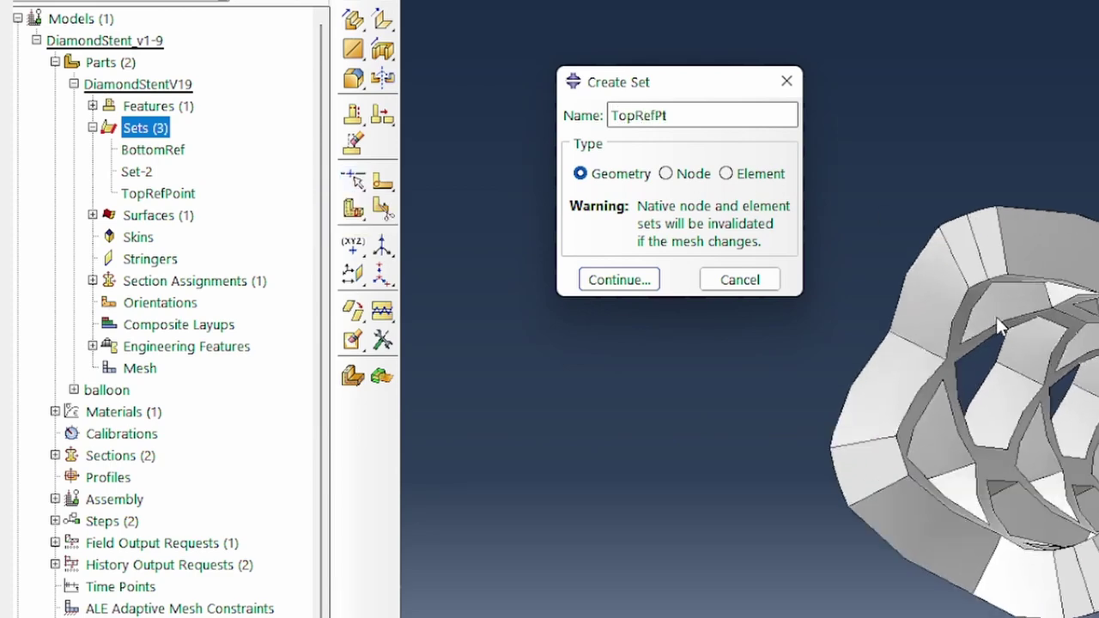
scroll(995, 319, "up", 1)
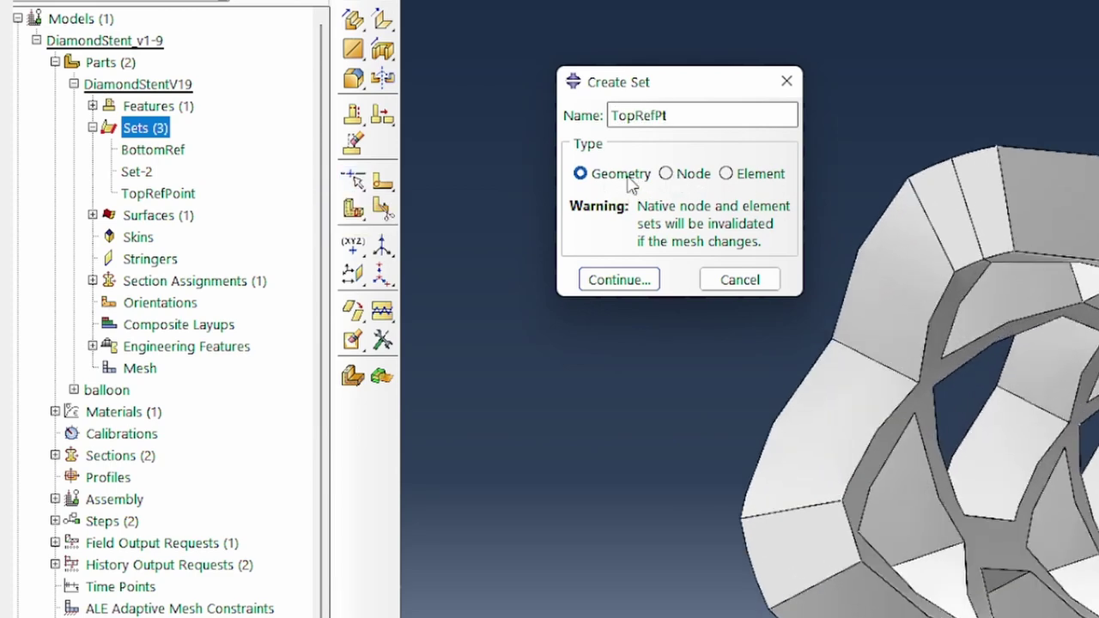
left_click(678, 176)
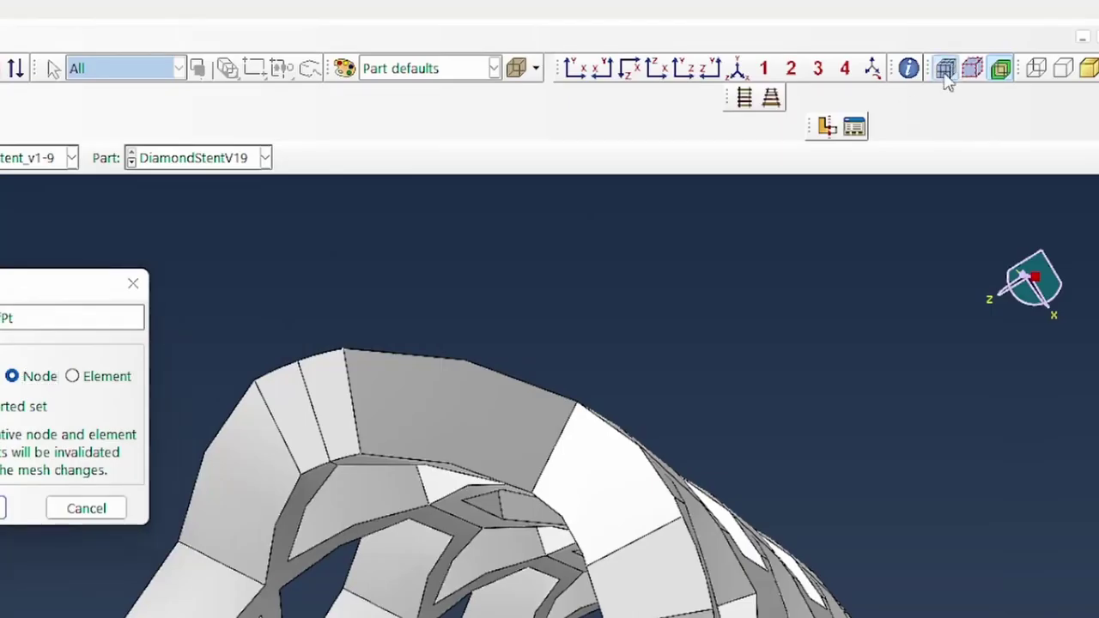
Step: Show the part mesh and pick stent nodes to finish the TopRefPt node set
left_click(1098, 0)
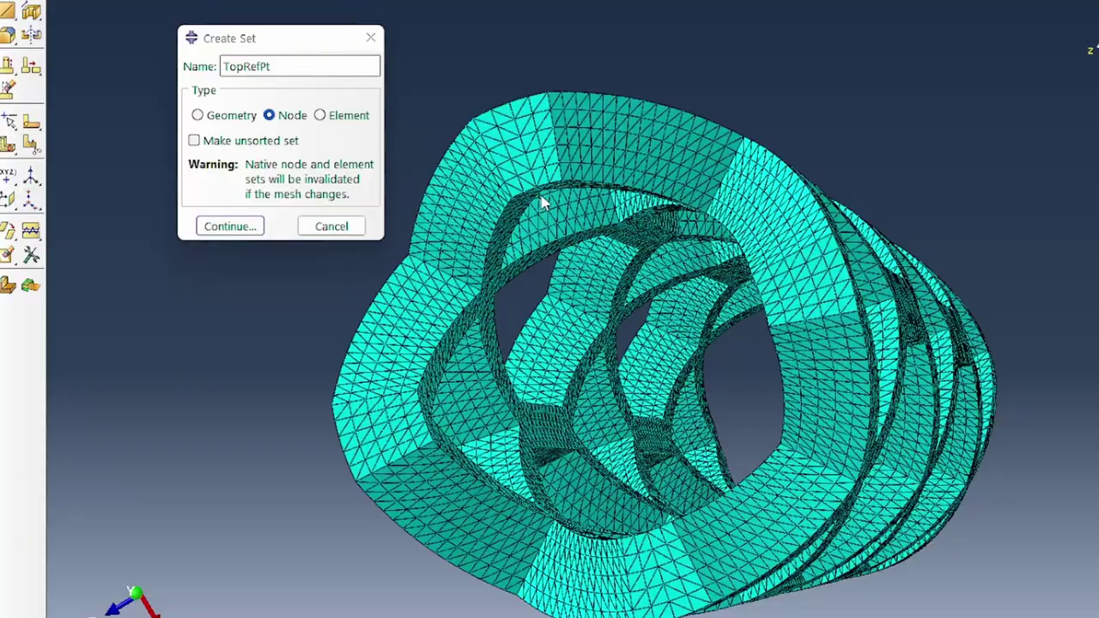
scroll(315, 473, "down", 5)
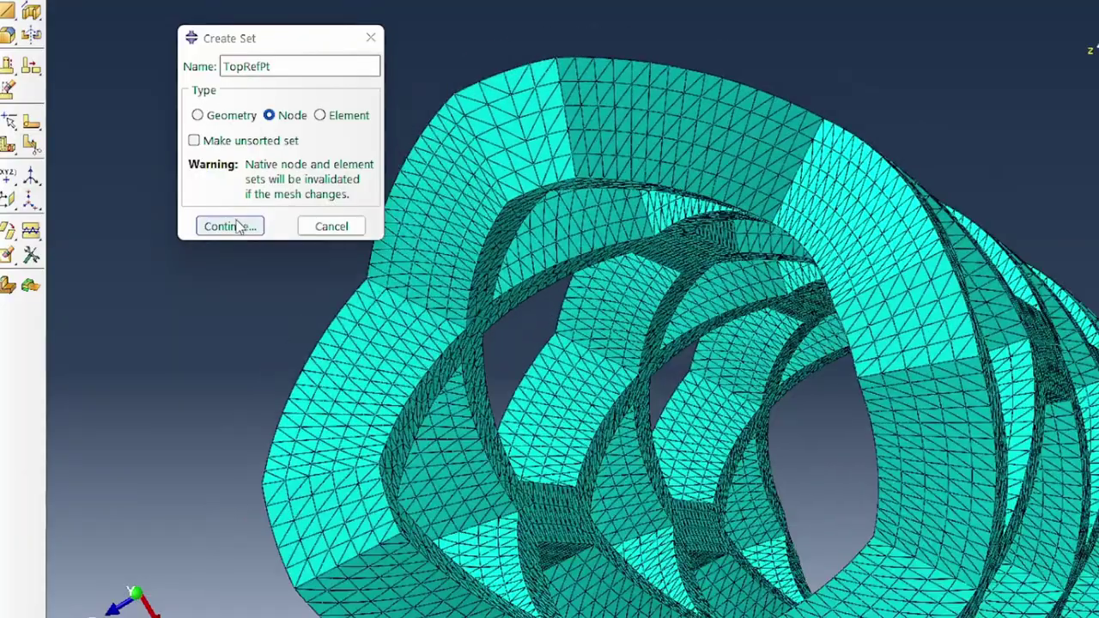
left_click(235, 225)
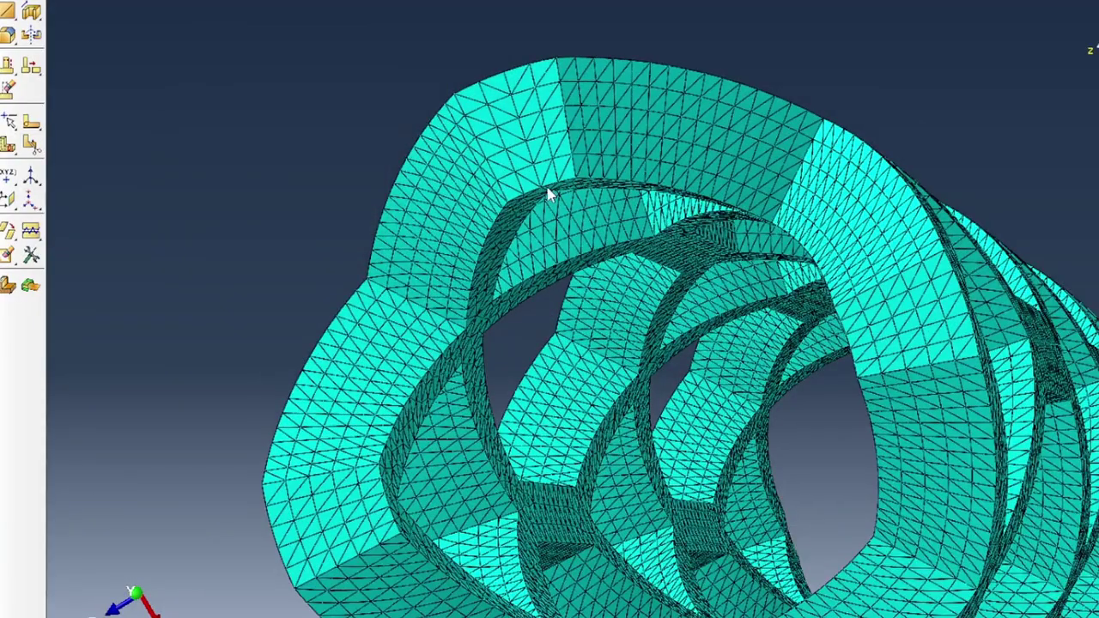
scroll(545, 227, "up", 3)
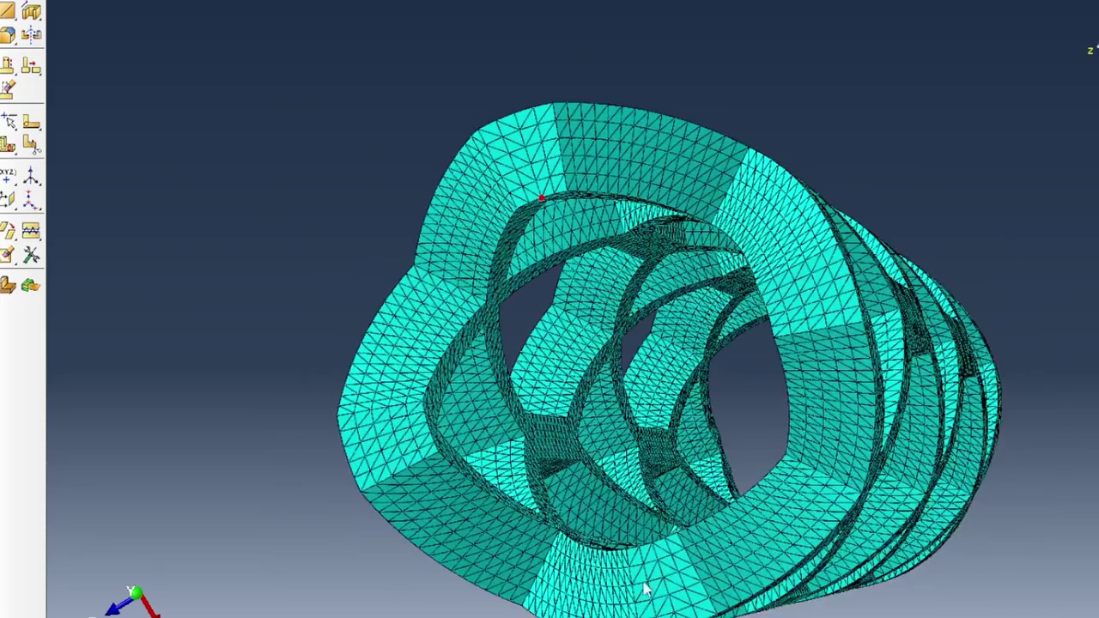
scroll(648, 586, "down", 5)
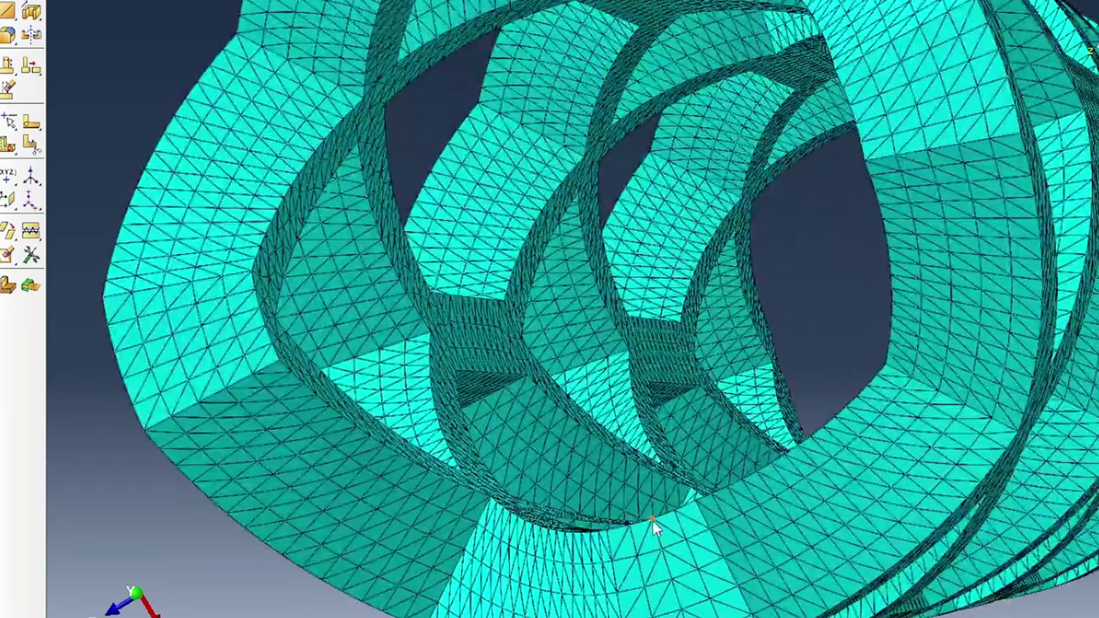
scroll(601, 472, "up", 5)
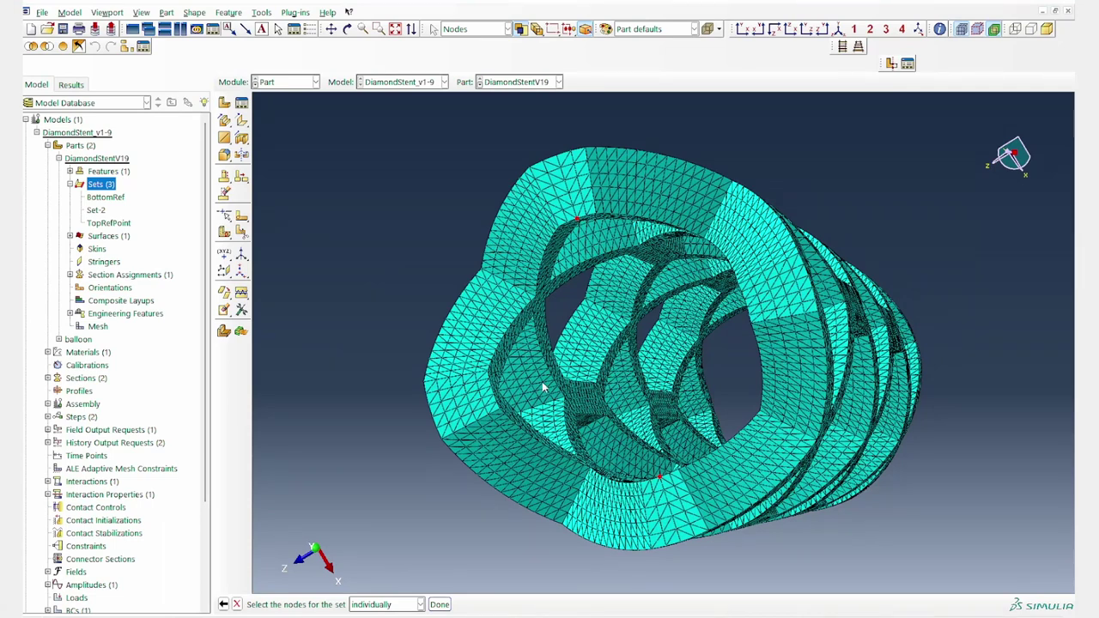
left_click(439, 605)
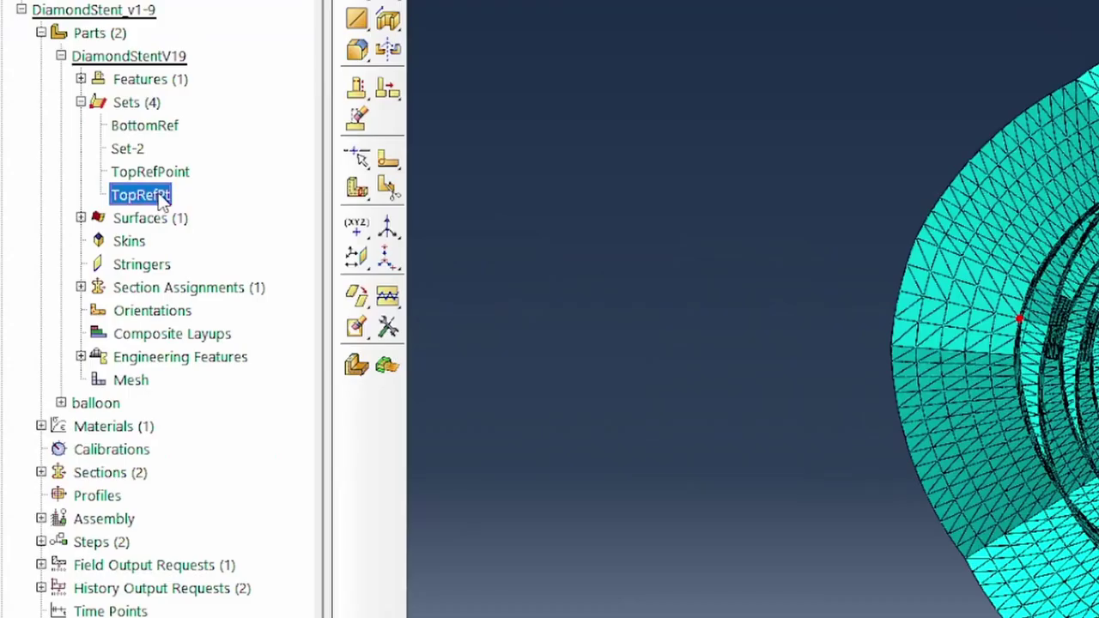
right_click(117, 236)
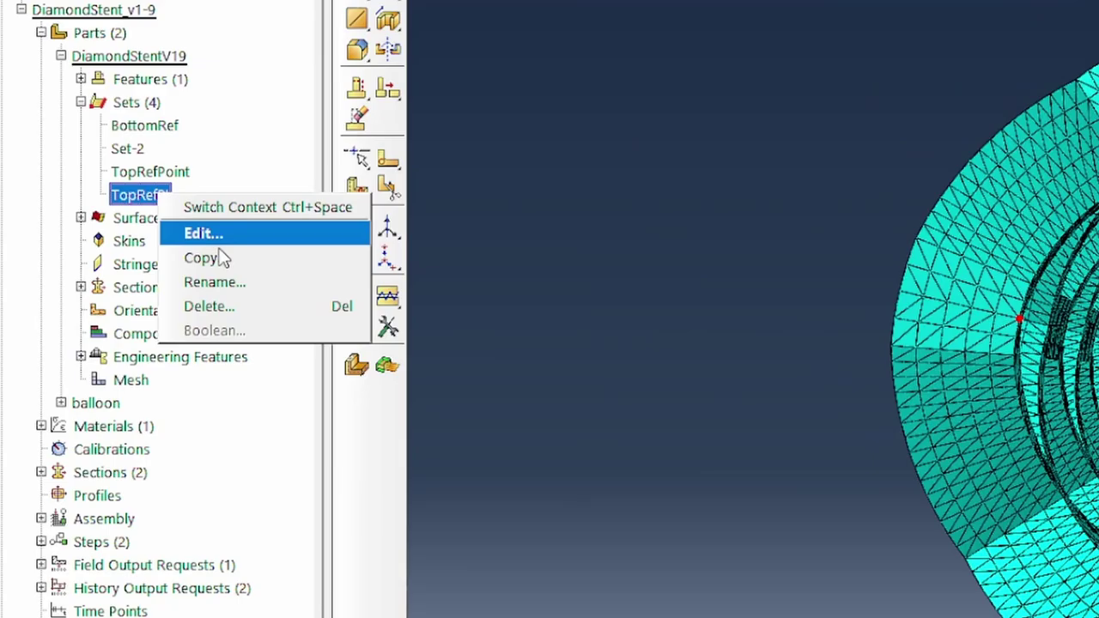
Step: Delete the TopRefPt set and box-zoom closely onto the red reference node
left_click(148, 296)
left_click(879, 353)
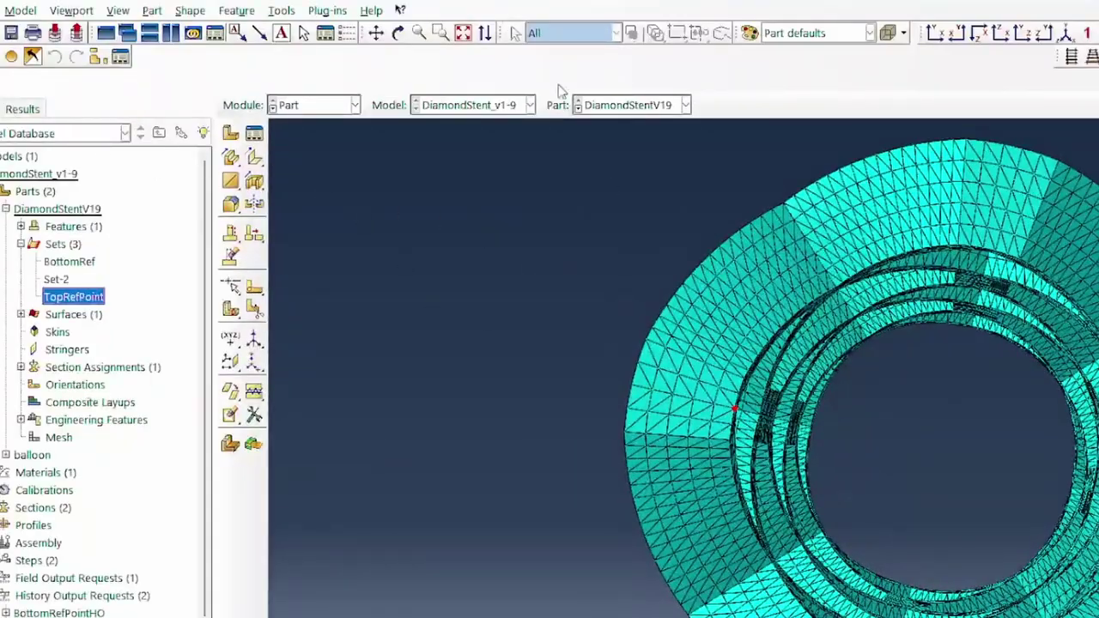
left_click(441, 33)
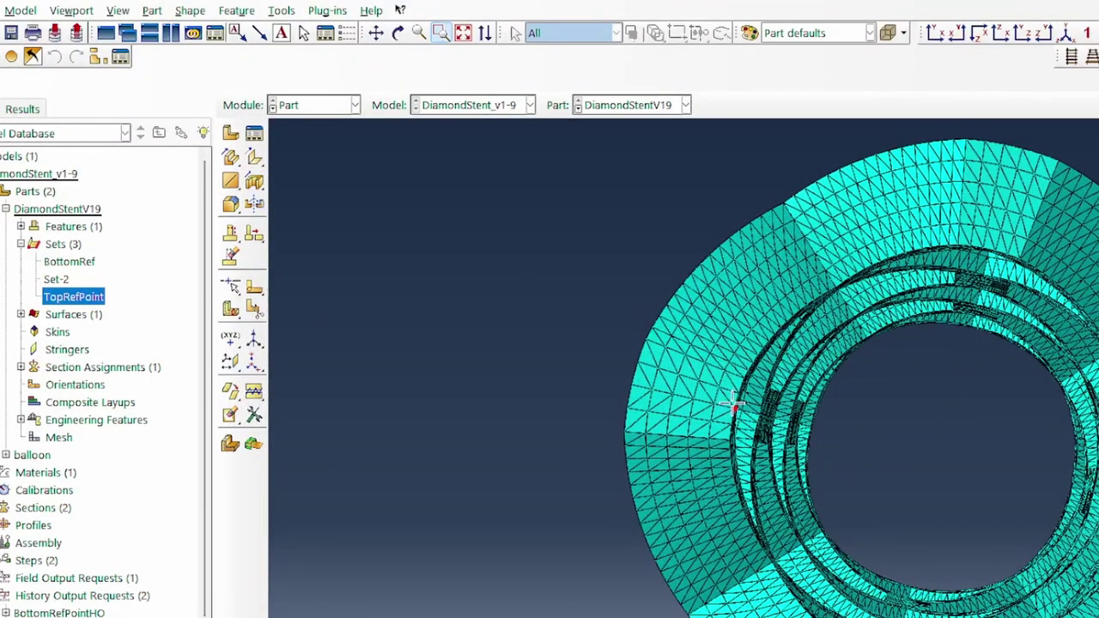
left_click_drag(731, 402, 753, 420)
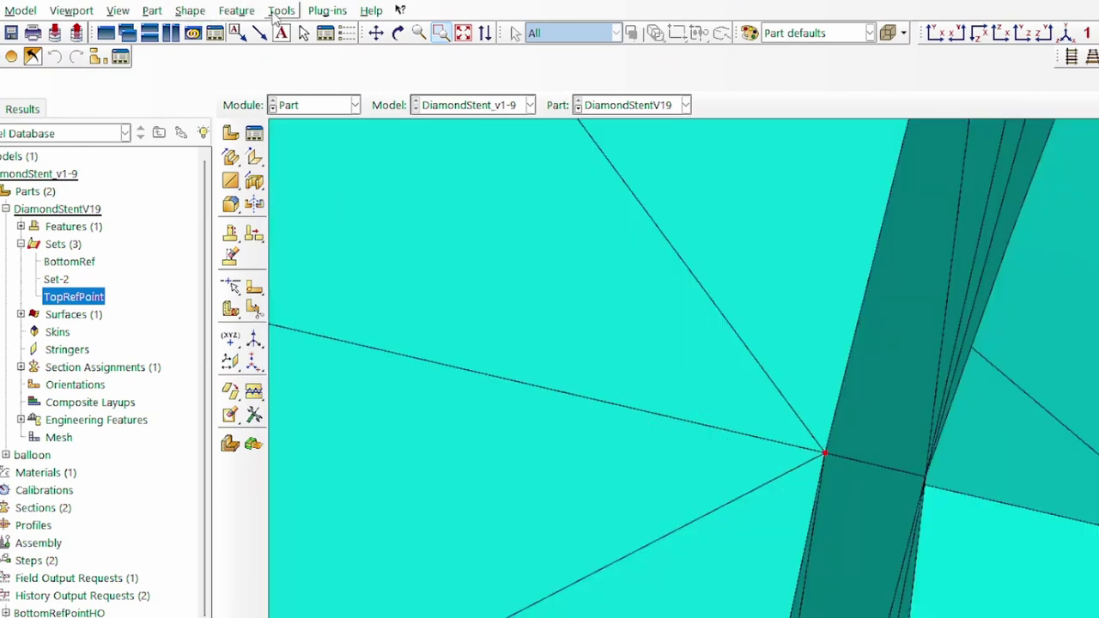
Step: Show mesh node labels to identify TopRefPoint as node 124, then hide them again
left_click(117, 10)
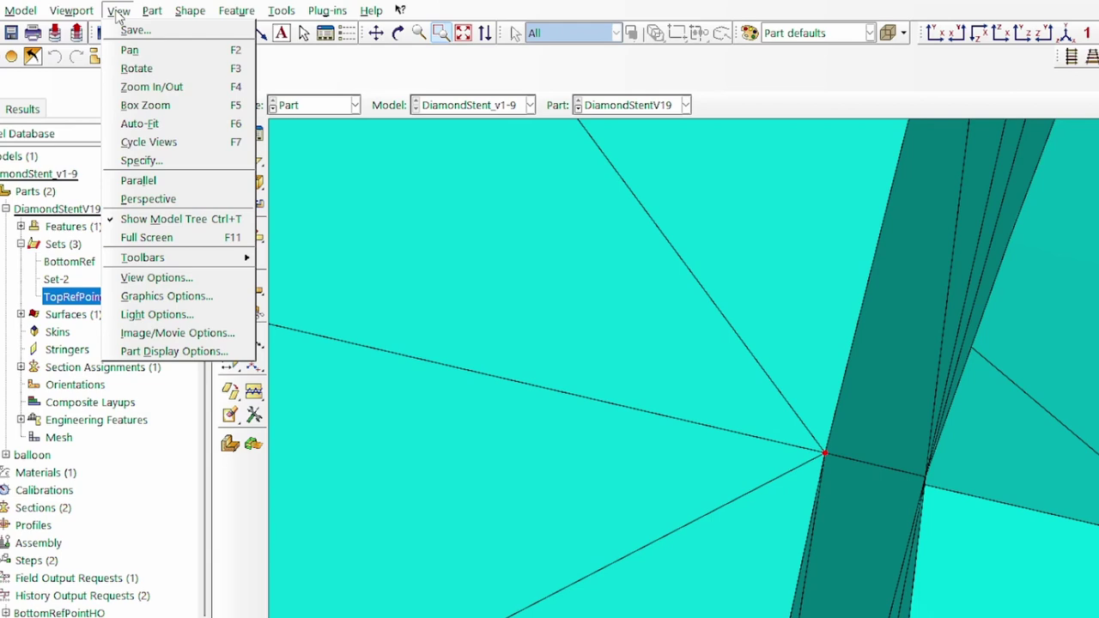
left_click(208, 357)
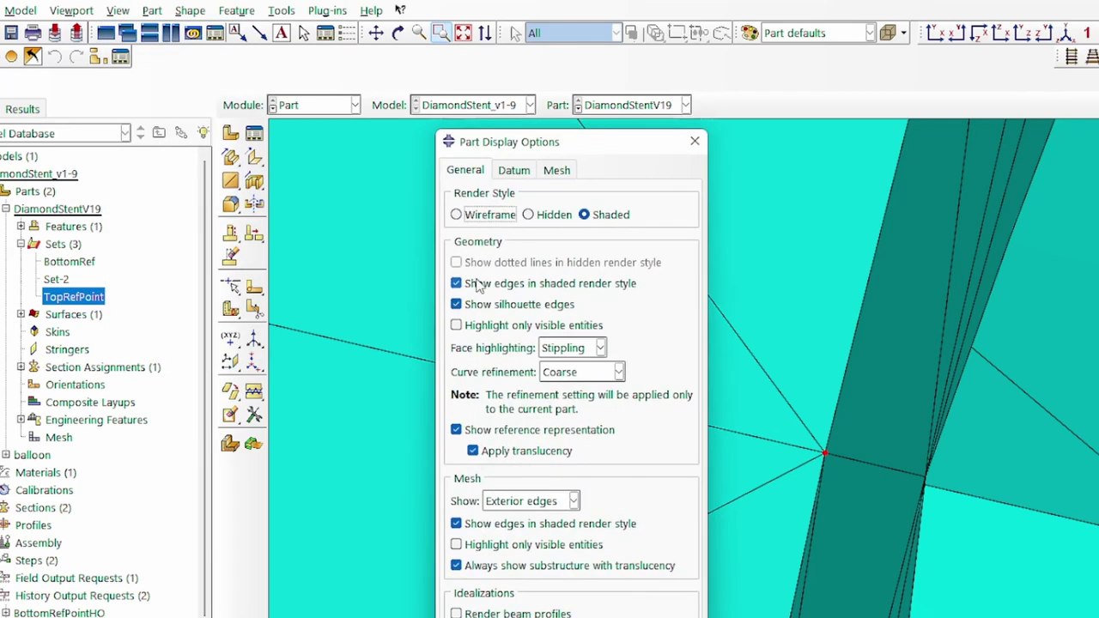
left_click(558, 175)
left_click(507, 324)
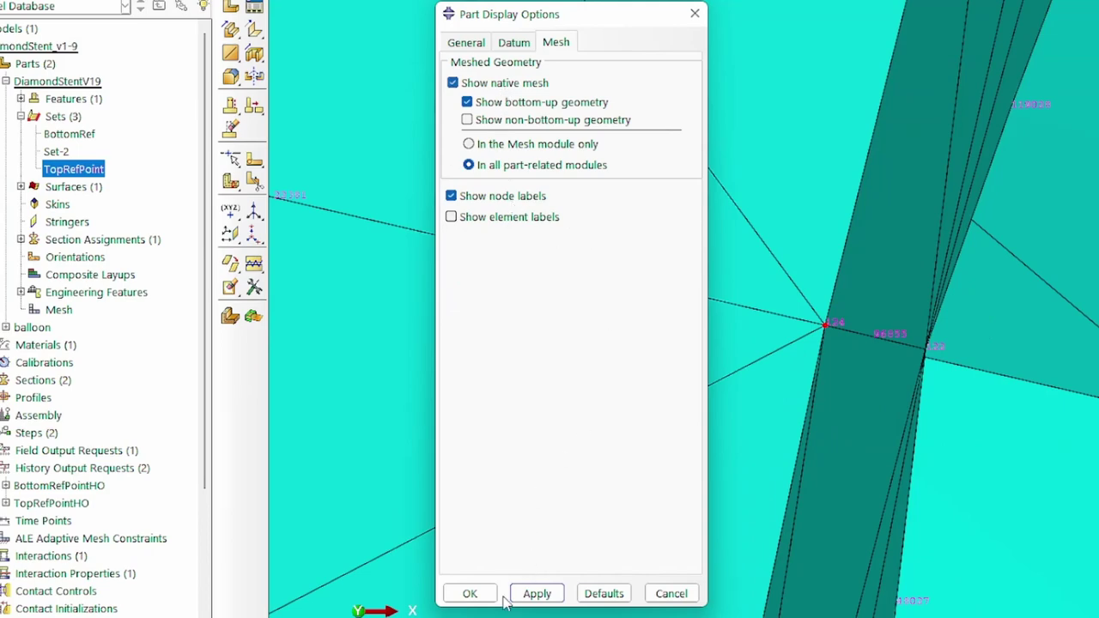
left_click(525, 196)
left_click(536, 593)
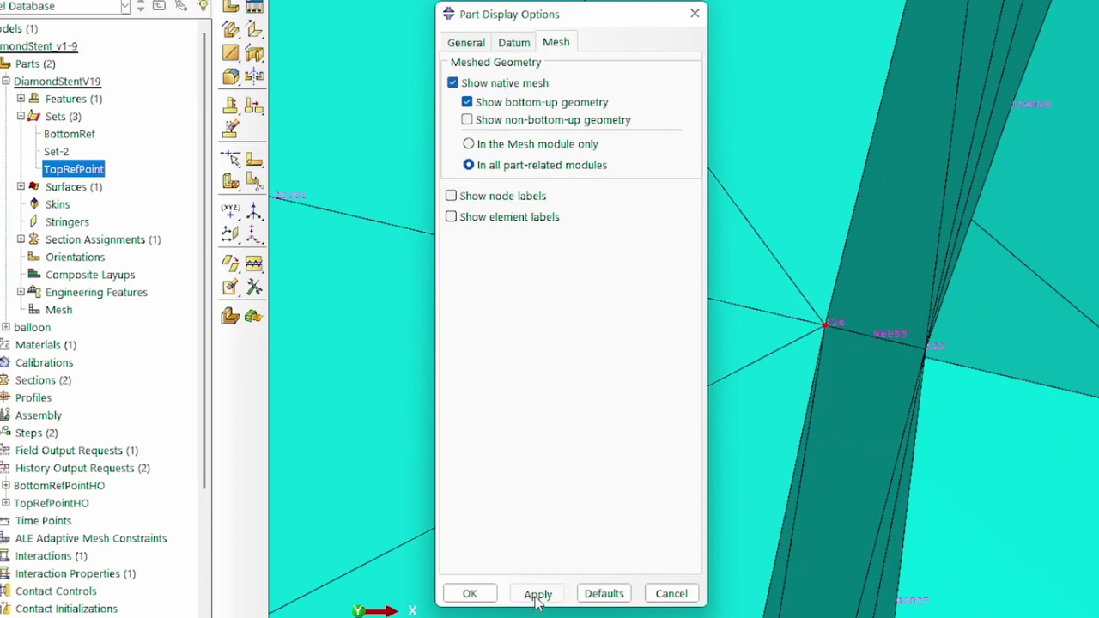
left_click(470, 594)
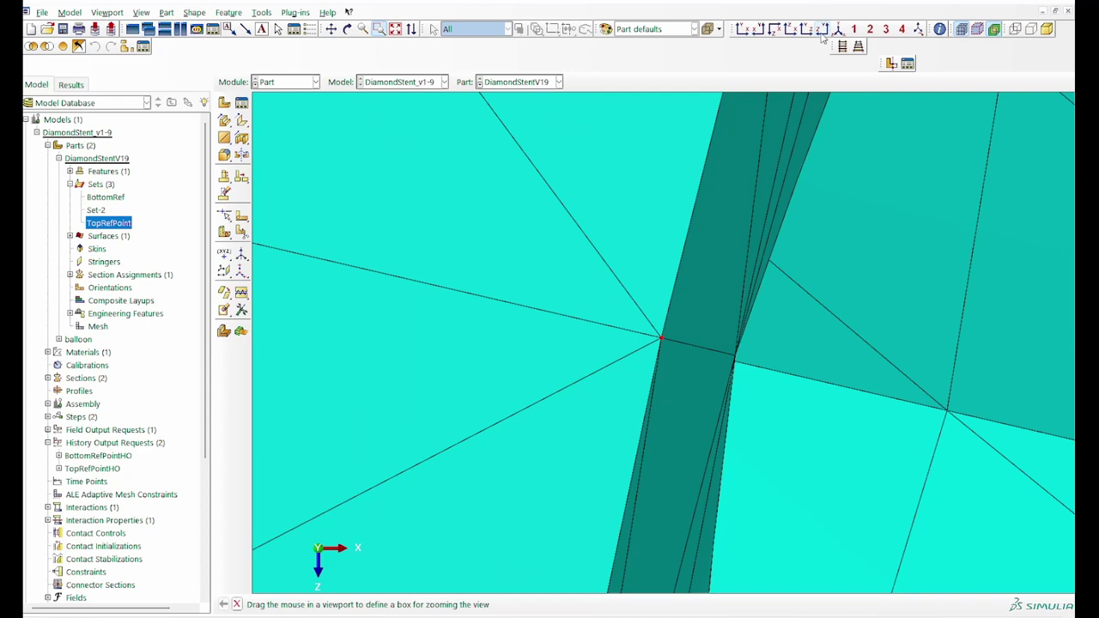
Step: Fit the stent in view, highlight BottomRef, and zoom into the inner rings
left_click(399, 32)
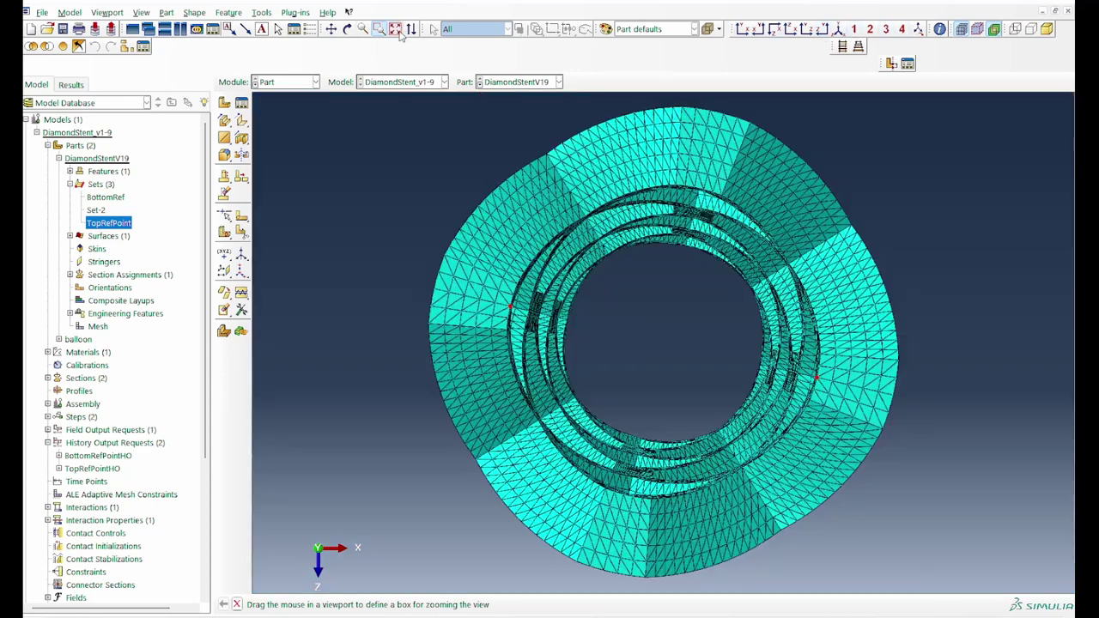
left_click(106, 197)
left_click_drag(461, 302, 570, 323)
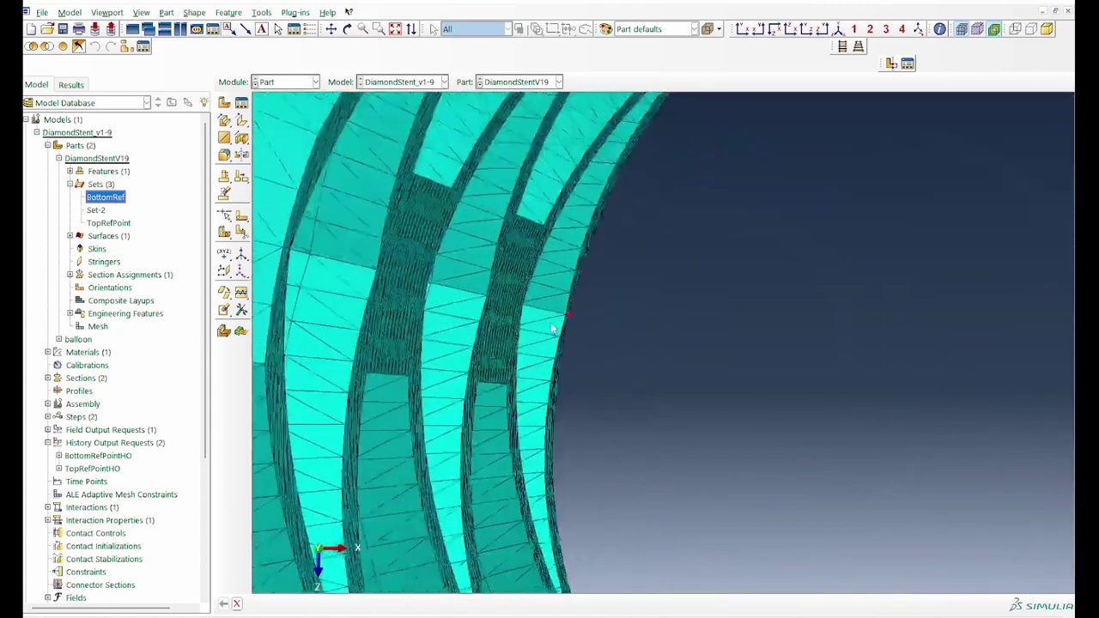
scroll(554, 327, "up", 10)
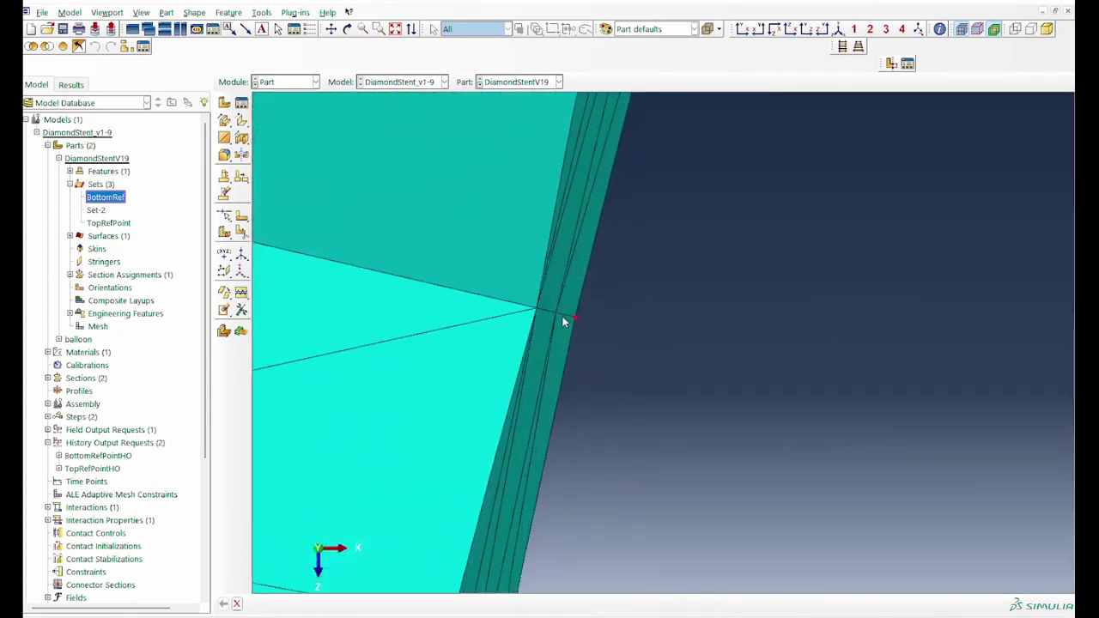
scroll(563, 321, "up", 10)
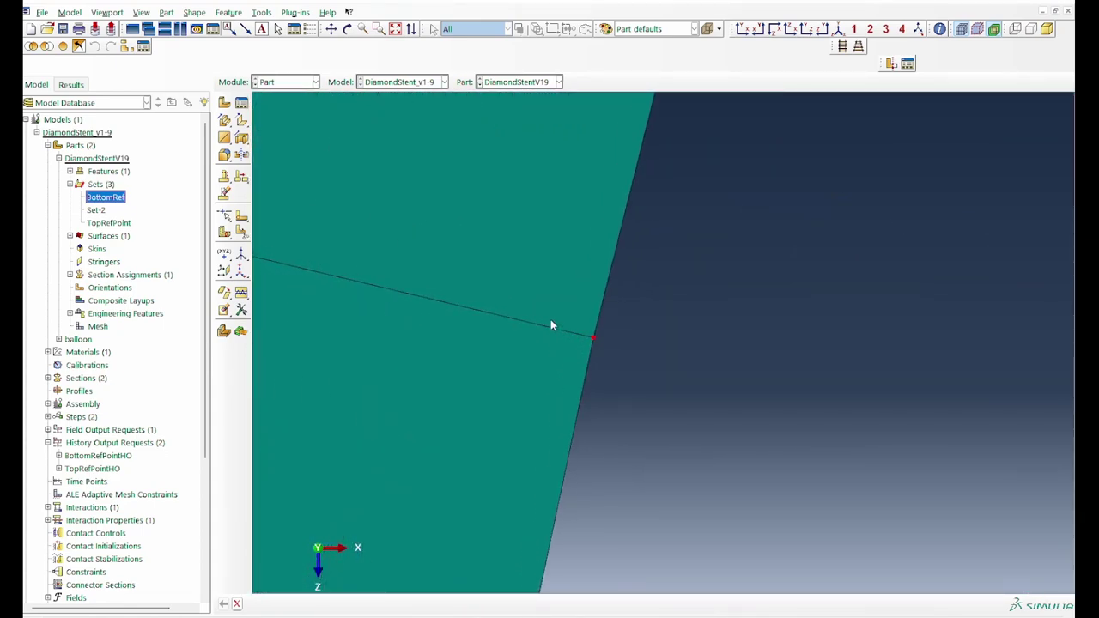
scroll(552, 321, "up", 2)
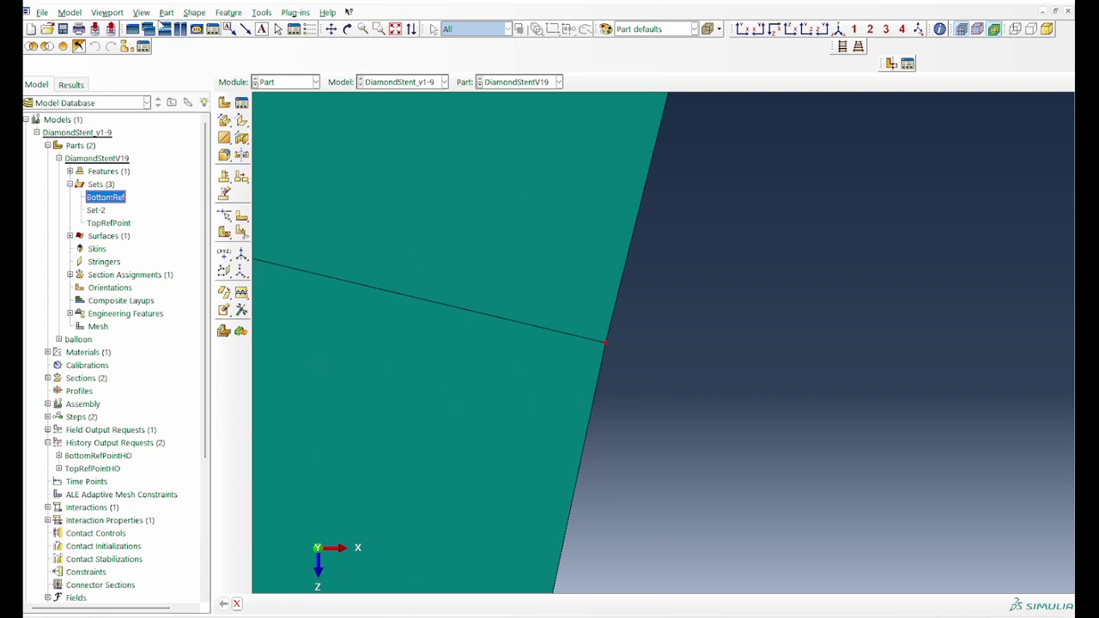
Step: Turn node labels on to read TopRefPoint as node 124 and BottomRef as node 104
left_click(140, 12)
left_click(176, 259)
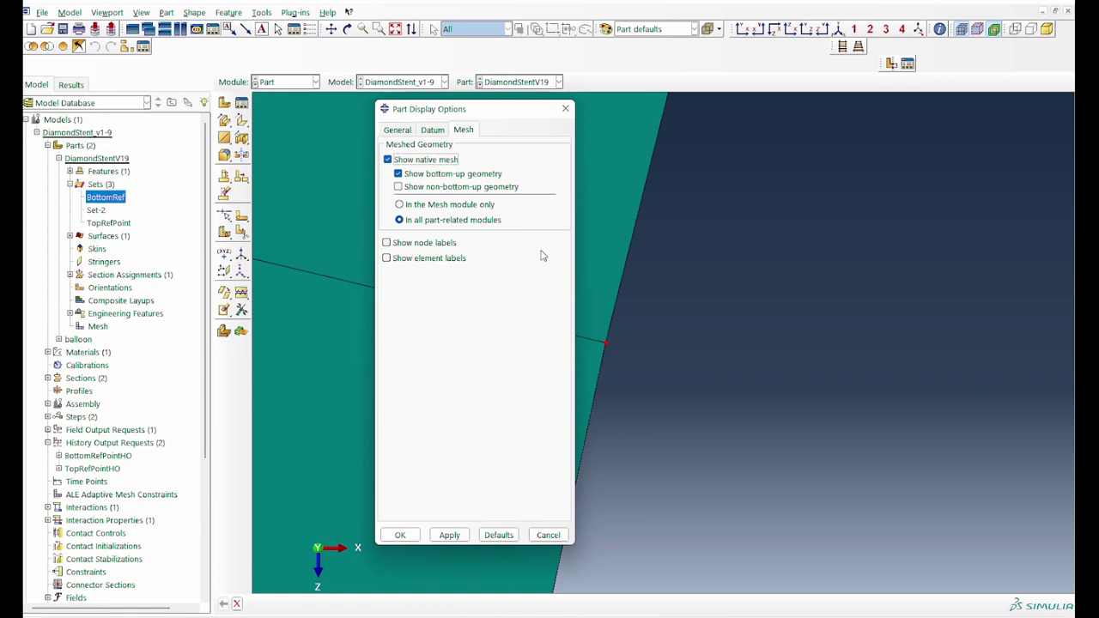
left_click(424, 243)
left_click(449, 535)
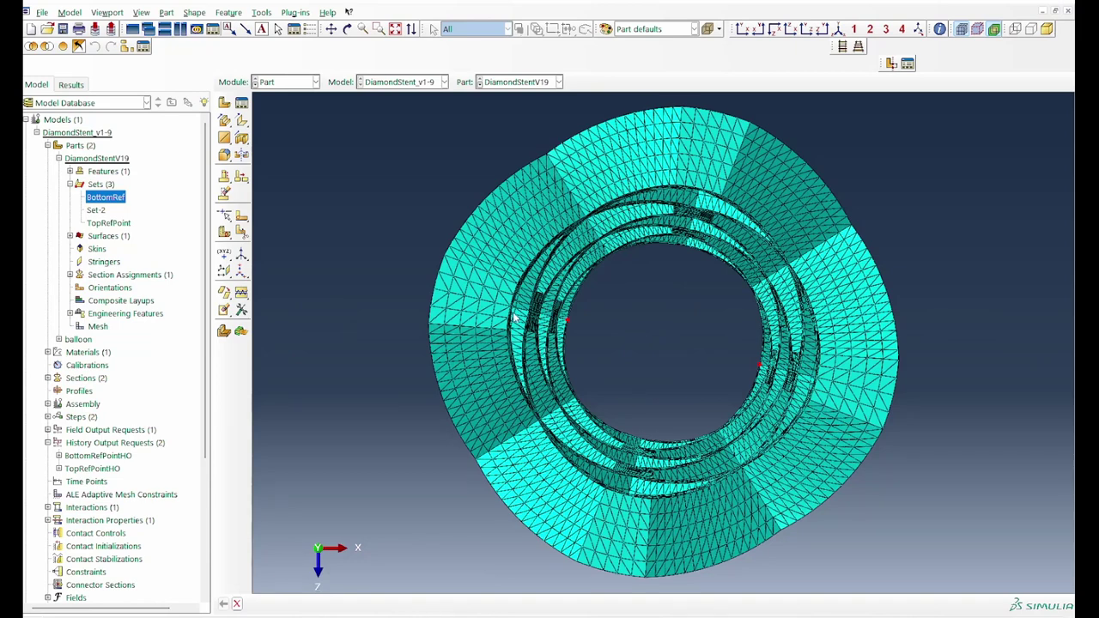
left_click(110, 222)
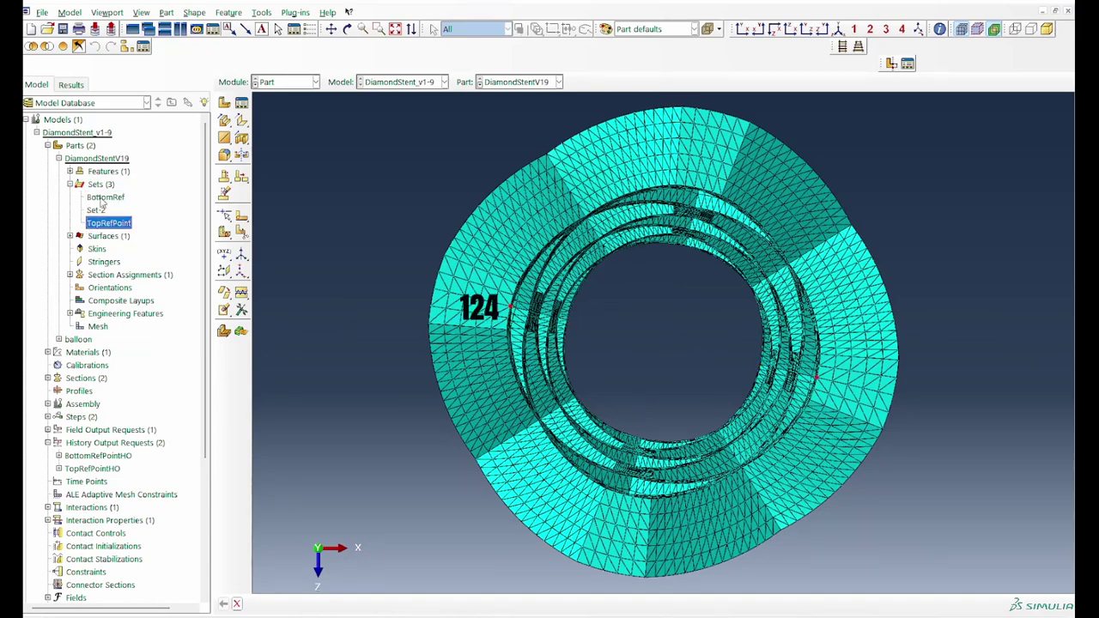
left_click(103, 197, "ctrl")
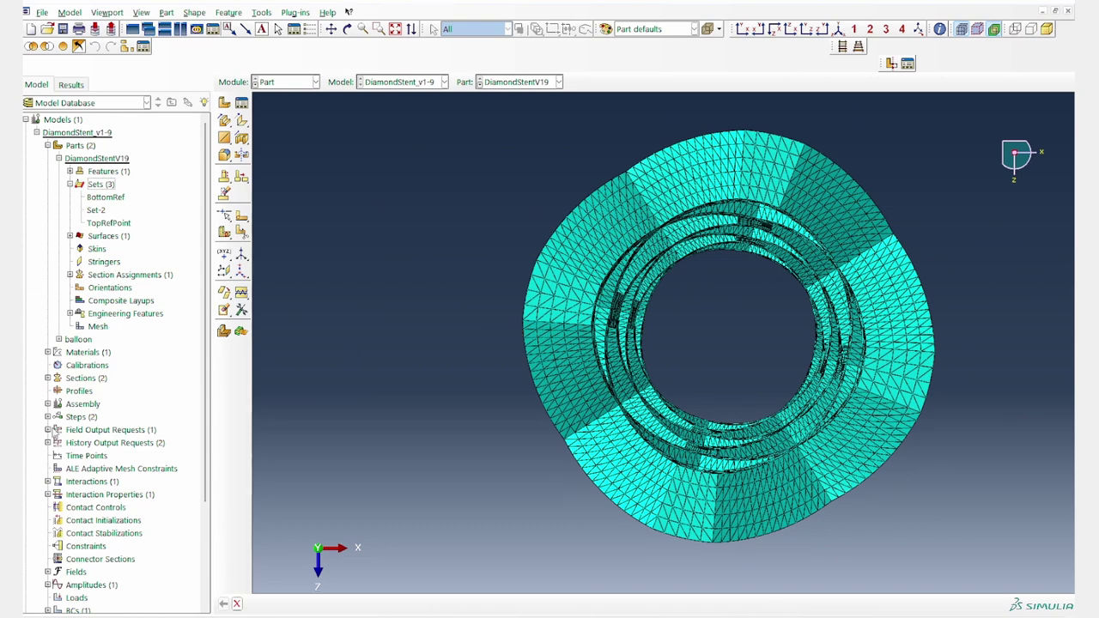
Step: Start a history output request with its domain set to the TopRefPoint set
left_click(48, 442)
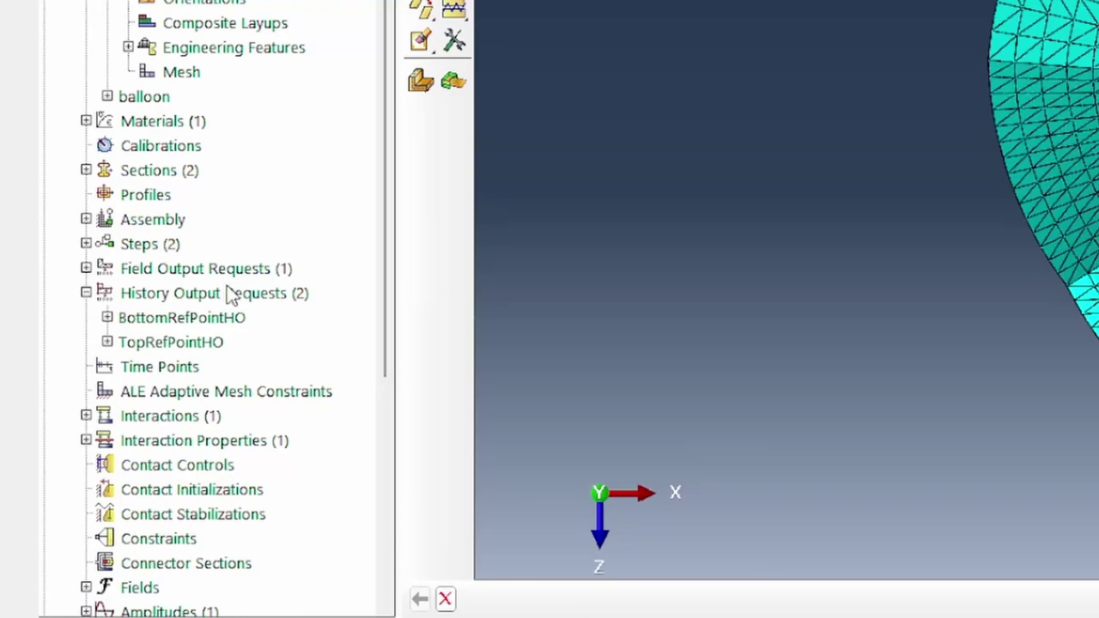
left_click(121, 443)
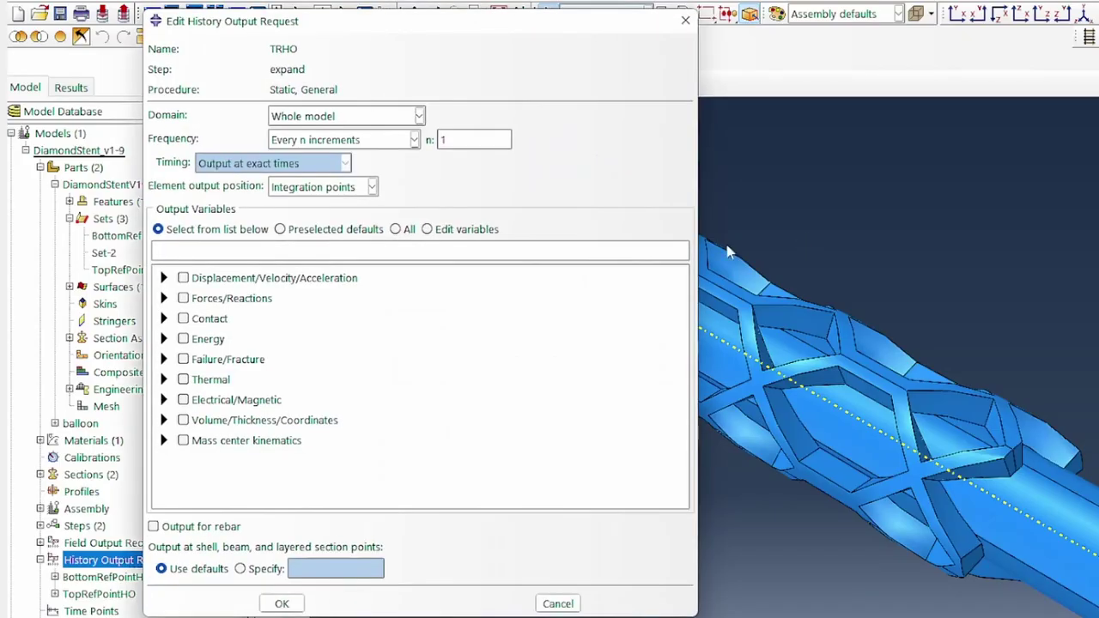
left_click(341, 119)
left_click(360, 153)
left_click(500, 120)
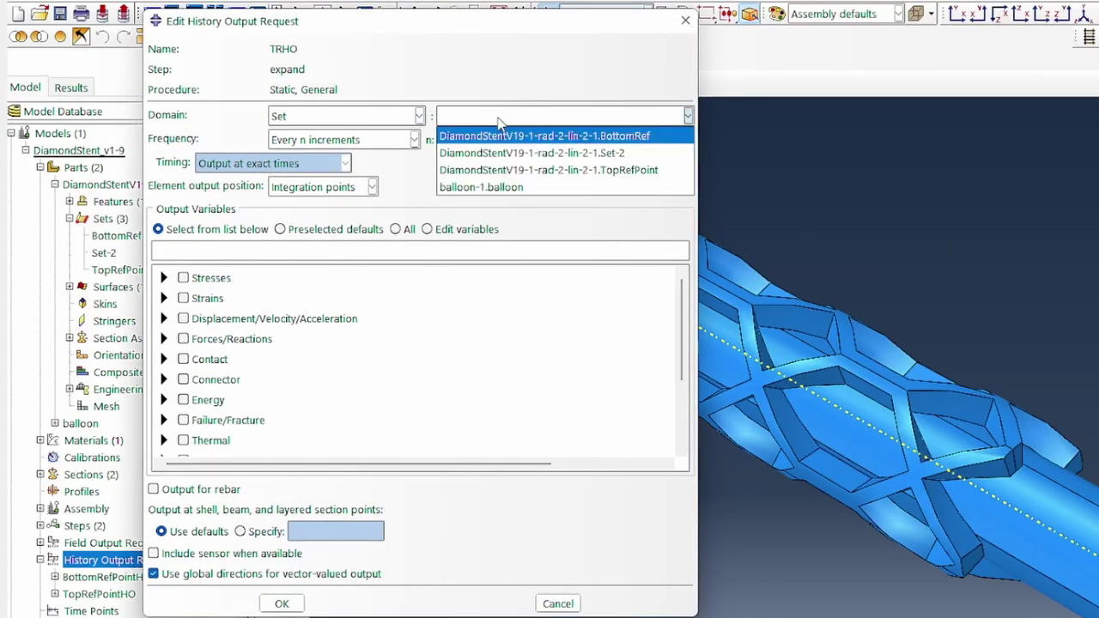
left_click(545, 170)
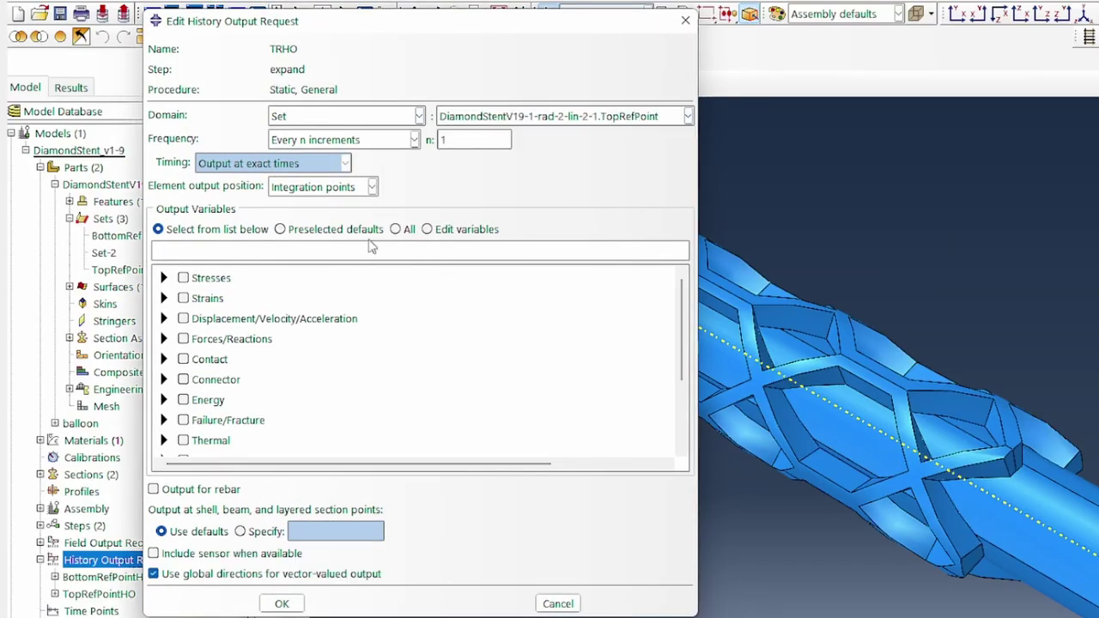
Step: Request COORD under Volume/Thickness/Coordinates and save the TRHO request
left_click(164, 251)
scroll(303, 366, "down", 2)
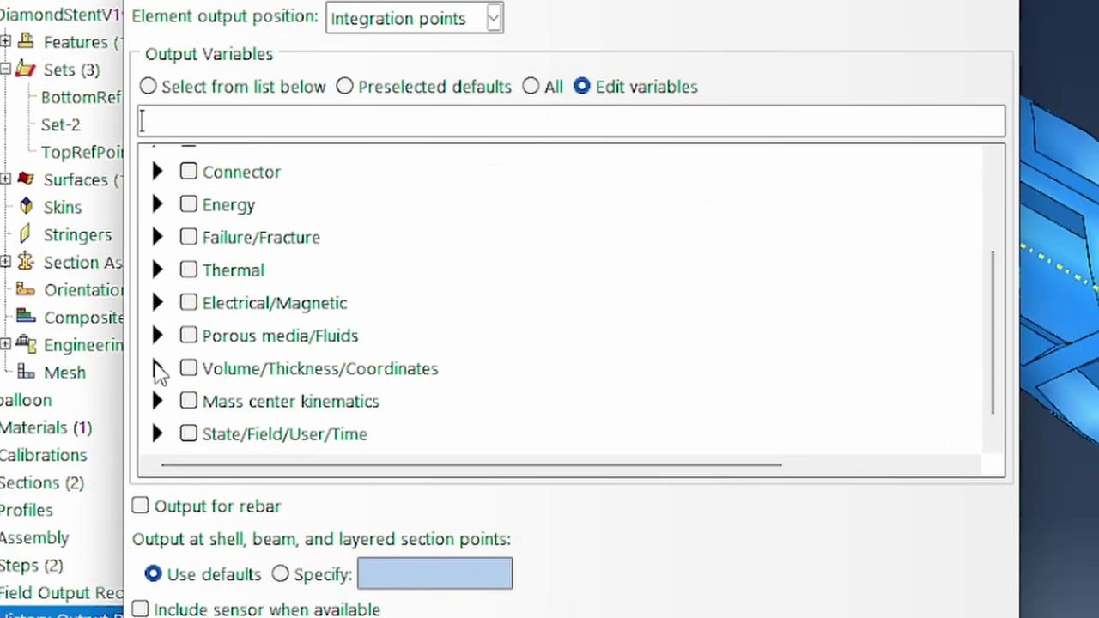
left_click(164, 404)
scroll(209, 411, "down", 3)
scroll(230, 370, "down", 1)
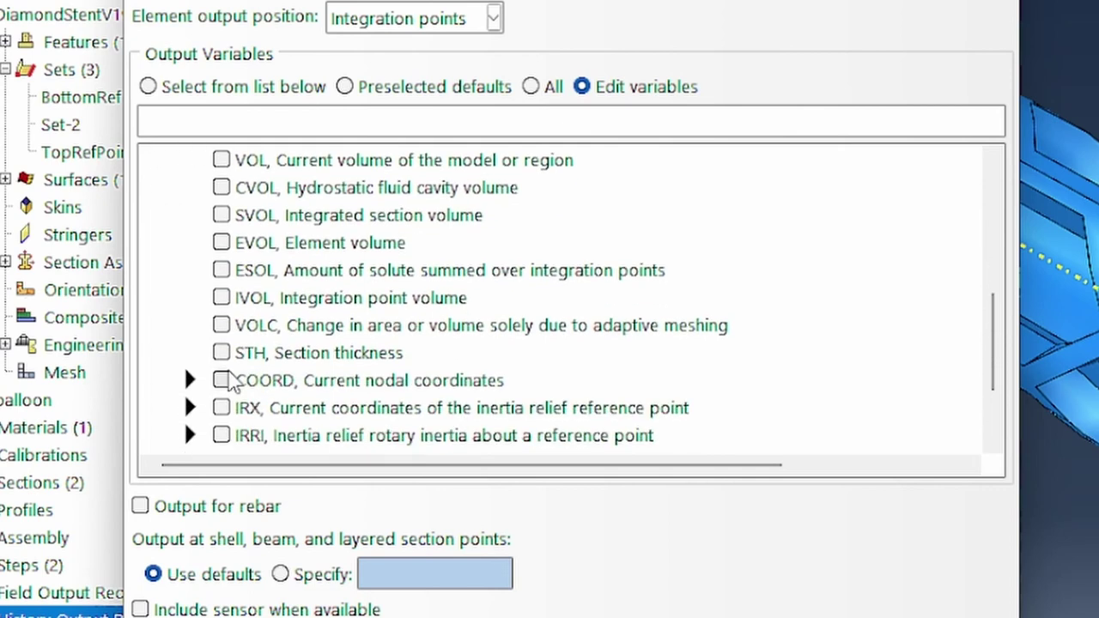
left_click(190, 381)
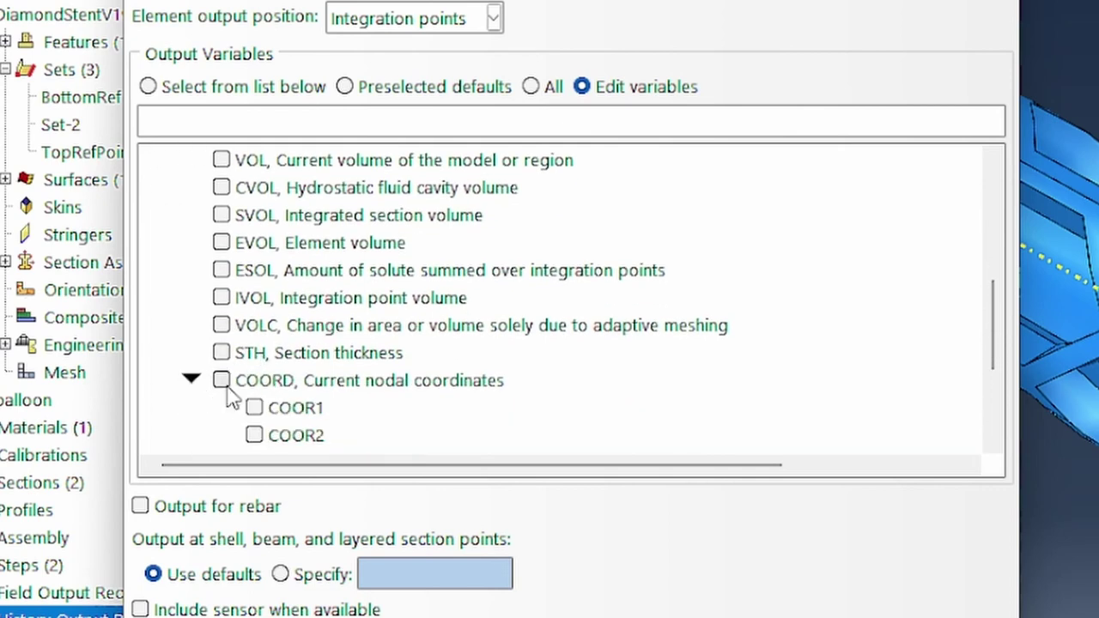
left_click(222, 380)
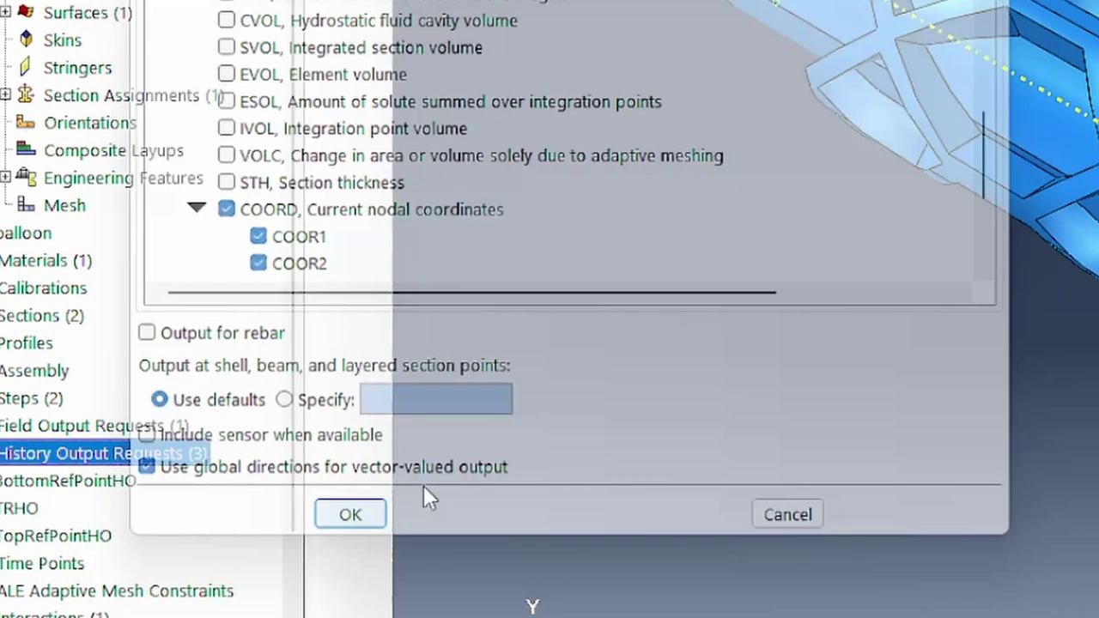
left_click(351, 513)
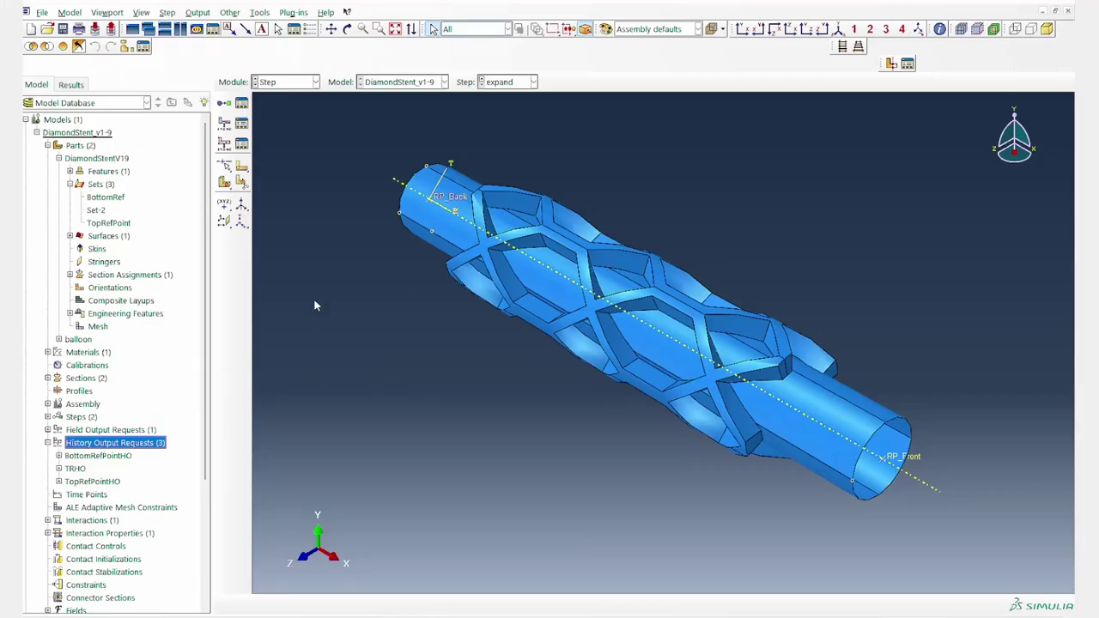
Step: Begin a new history output request named BRHO
left_click(83, 471)
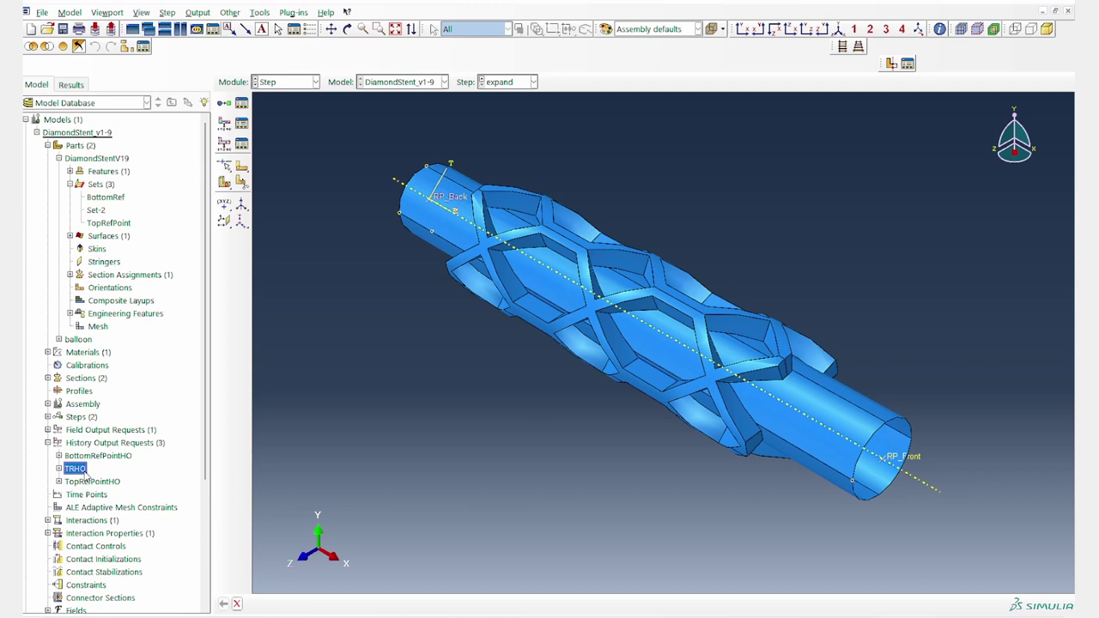
double_click(111, 443)
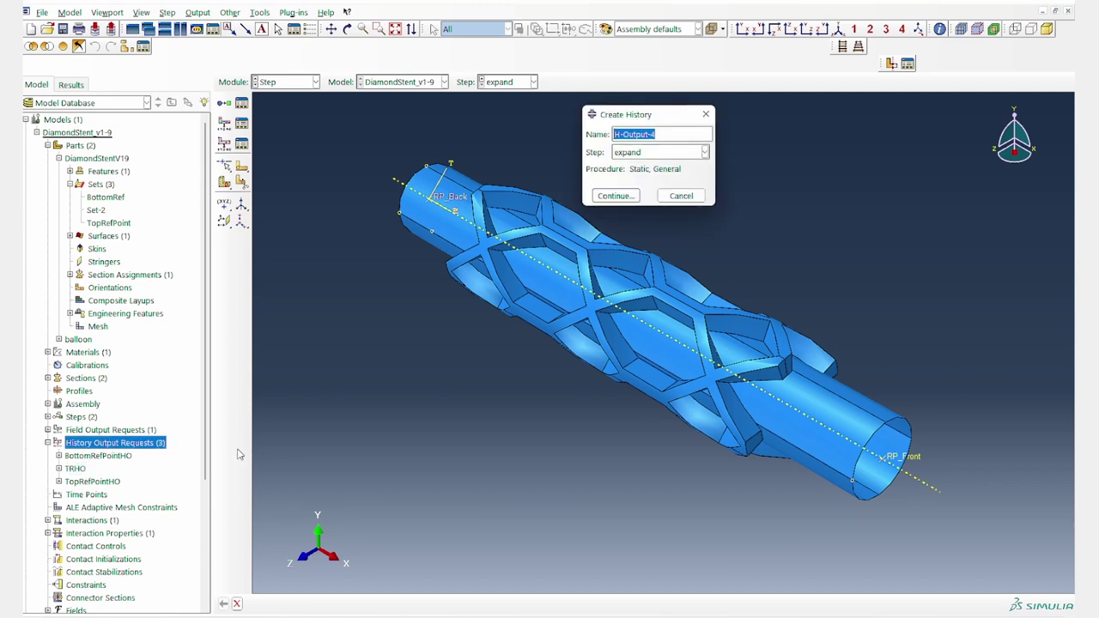
type("BR")
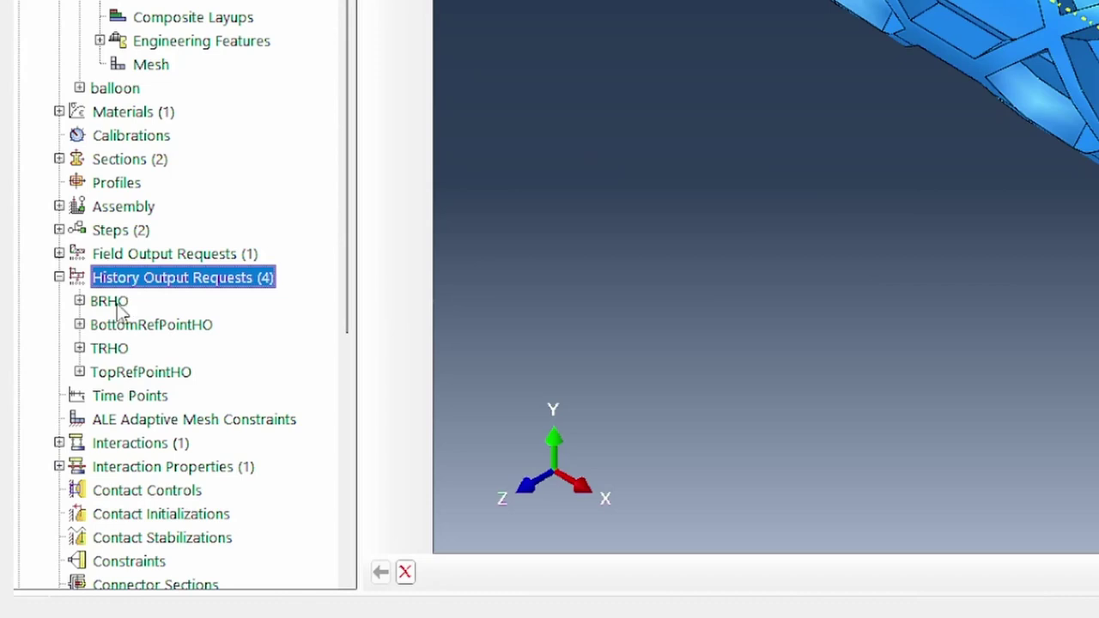
Step: Delete the BRHO and TRHO requests, leaving BottomRefPointHO and TopRefPointHO
left_click(79, 455)
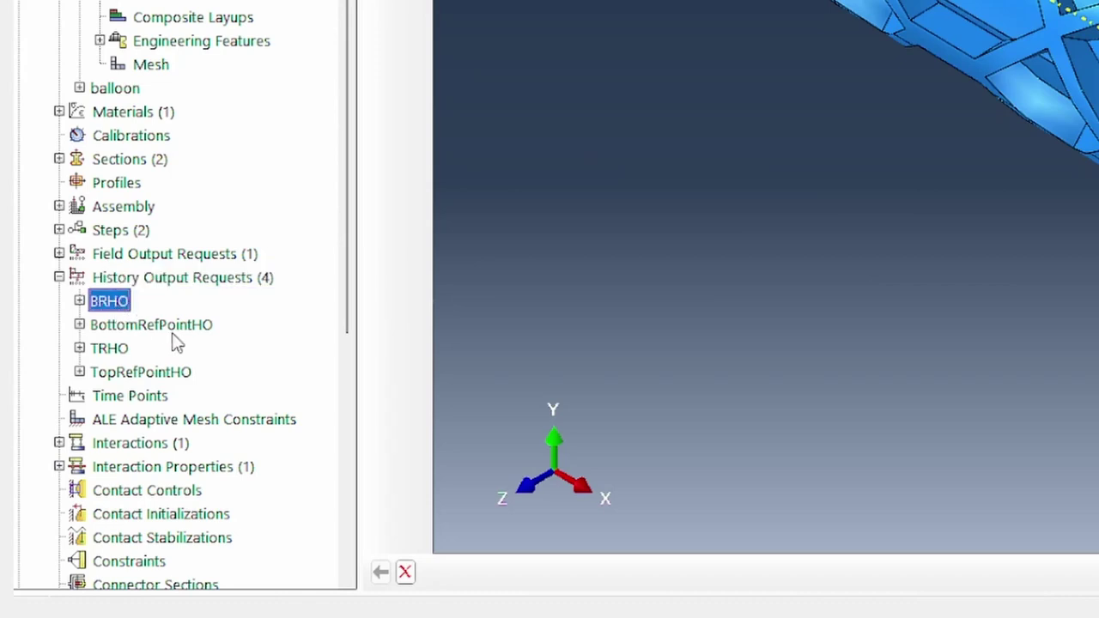
left_click(110, 352, "ctrl")
right_click(114, 353)
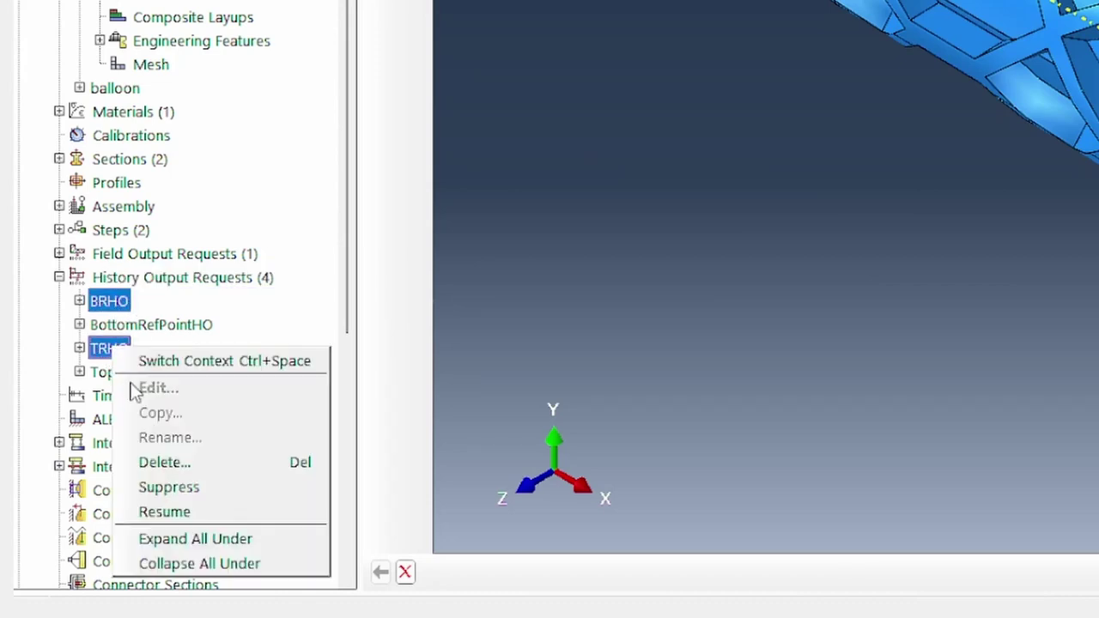
left_click(202, 462)
left_click(705, 242)
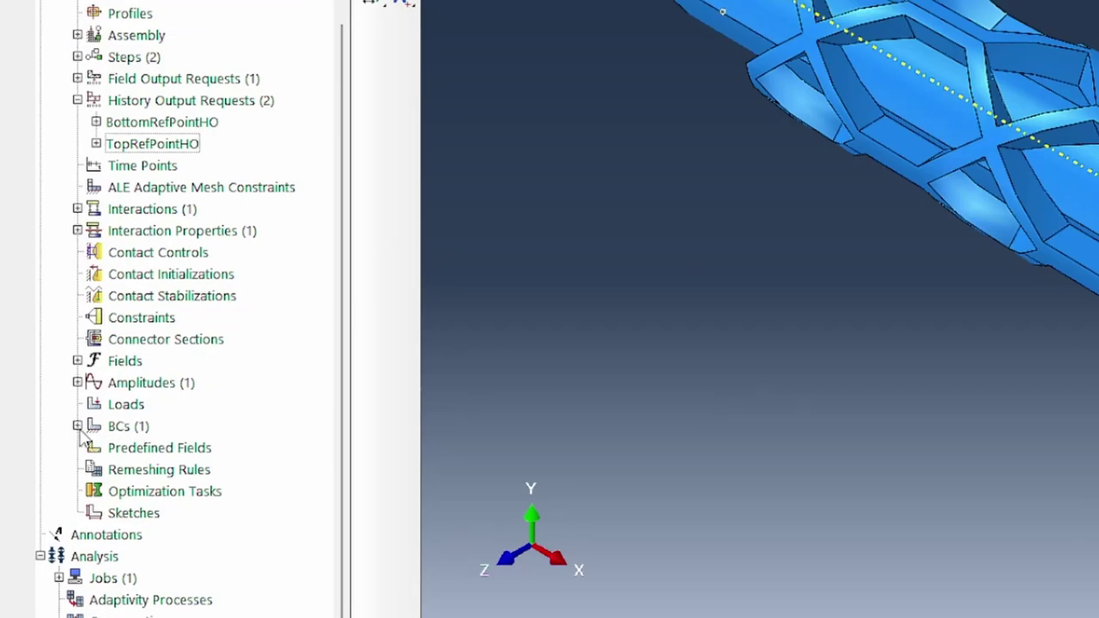
left_click(75, 426)
double_click(142, 447)
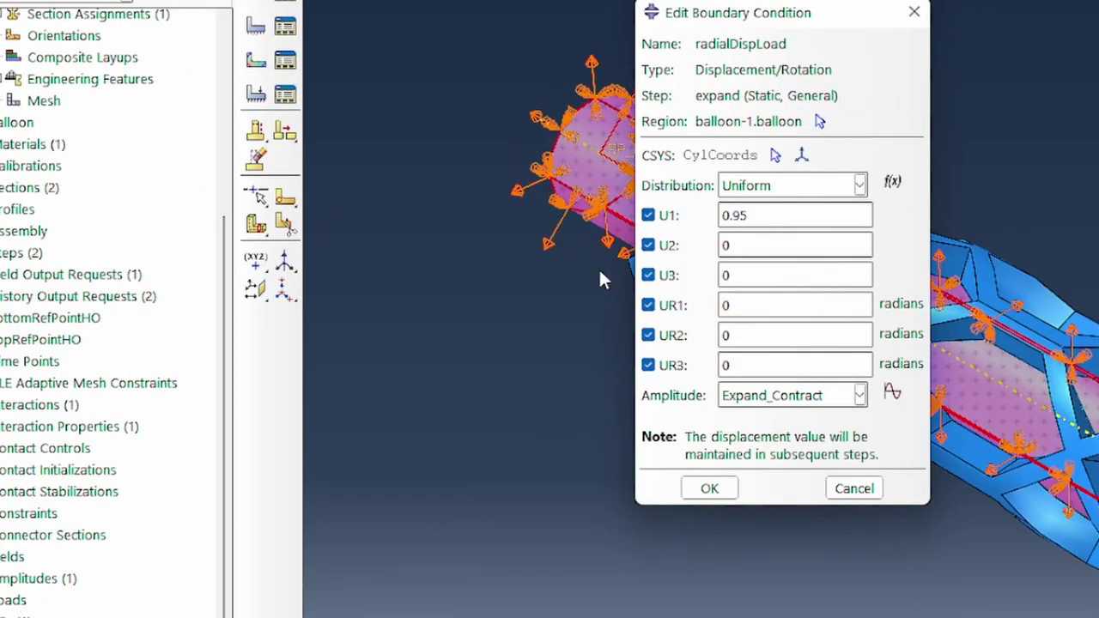
left_click_drag(757, 220, 705, 219)
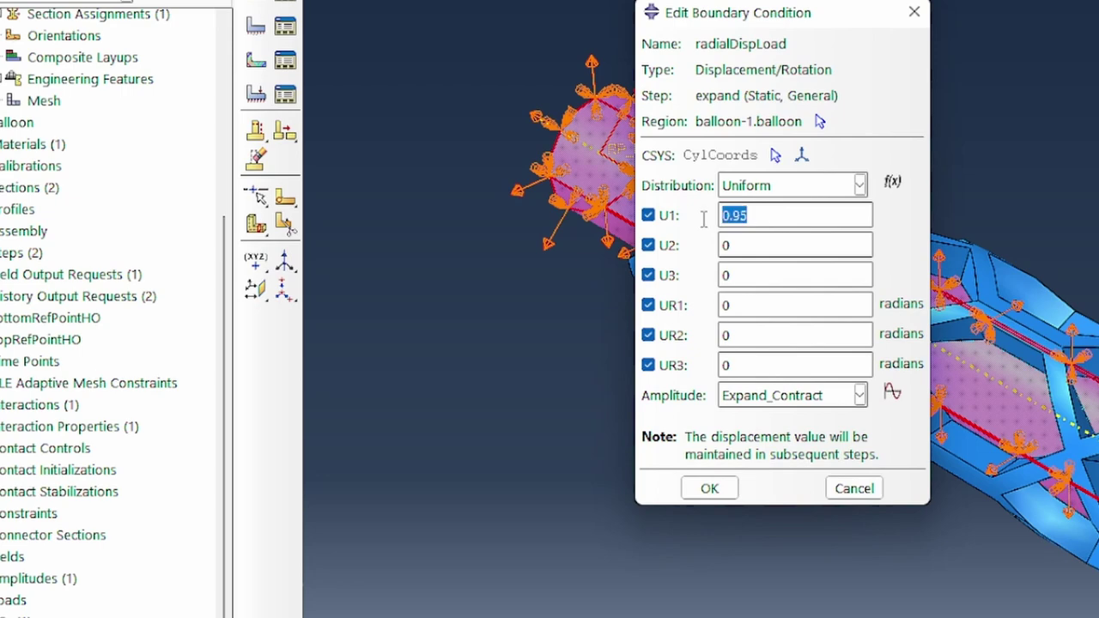
left_click(711, 489)
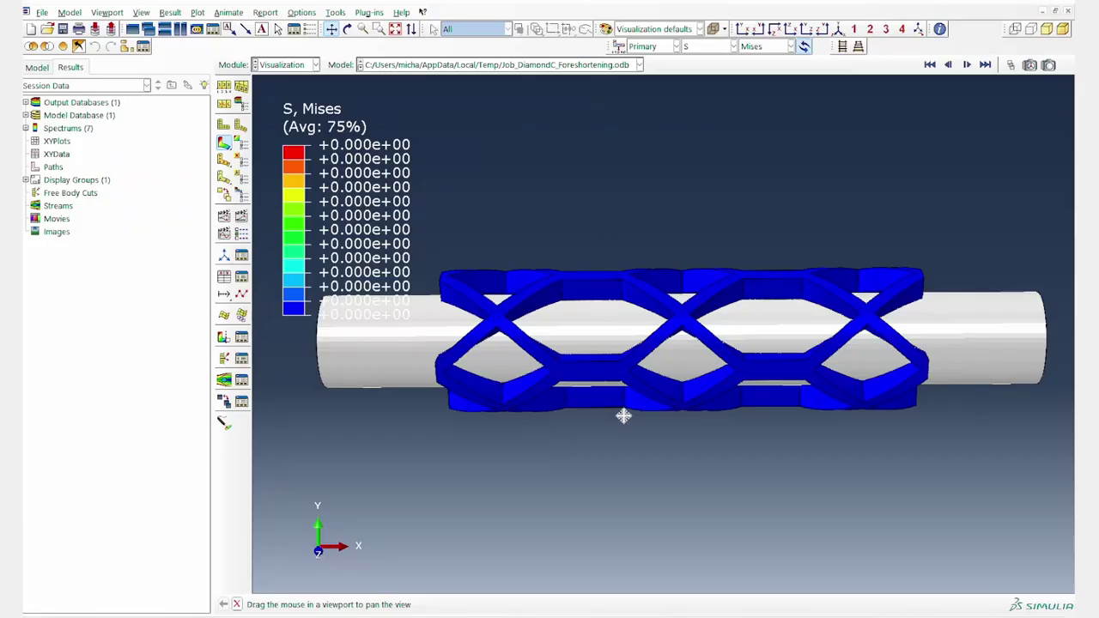
Step: Animate the Mises stress results, jump to frame 83, and tilt the stent to an angled view
left_click(241, 216)
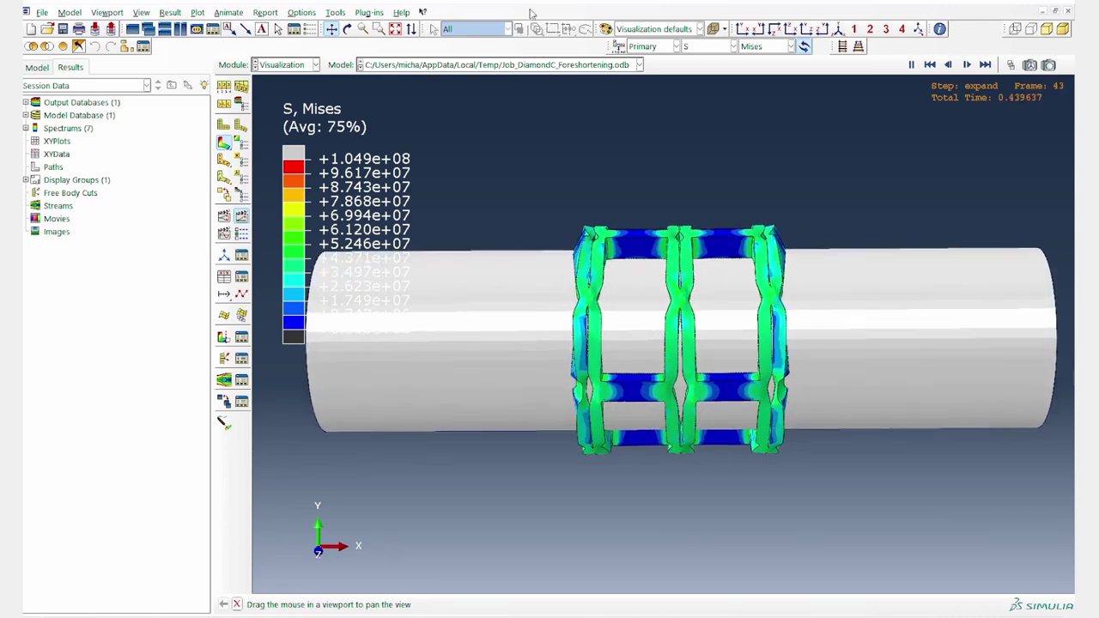
left_click(1010, 64)
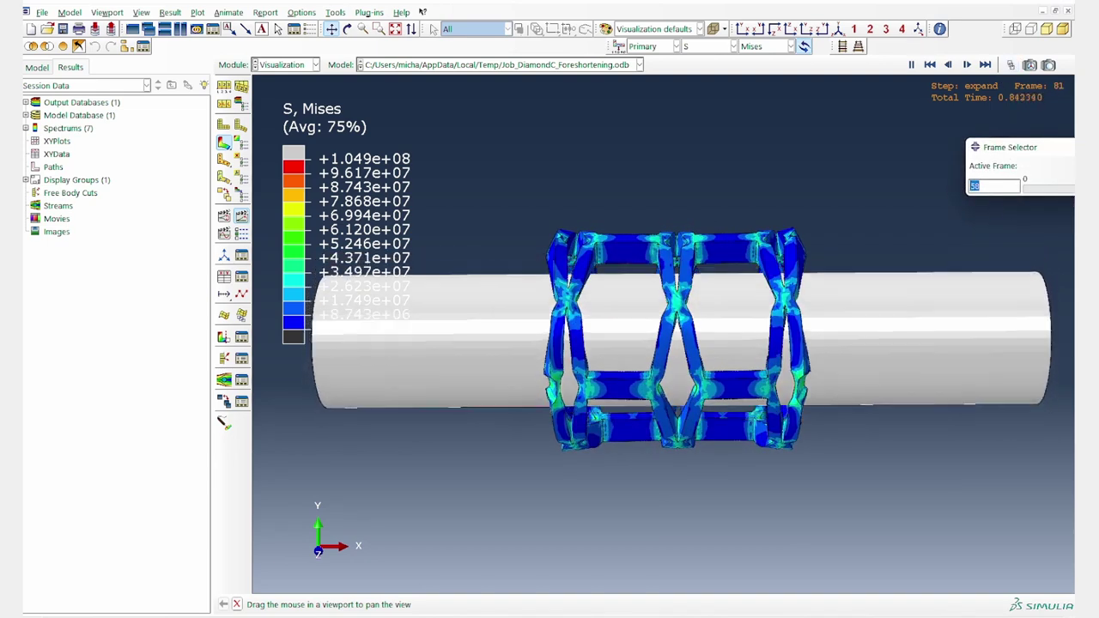
type("83")
key("Return")
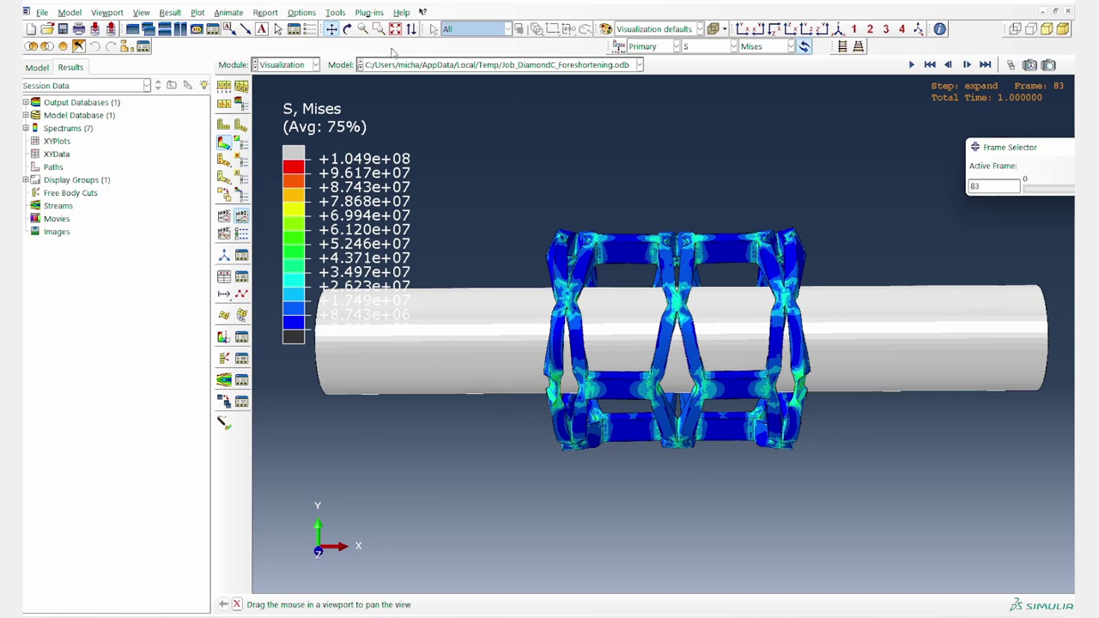
left_click(347, 29)
left_click_drag(698, 287, 691, 378)
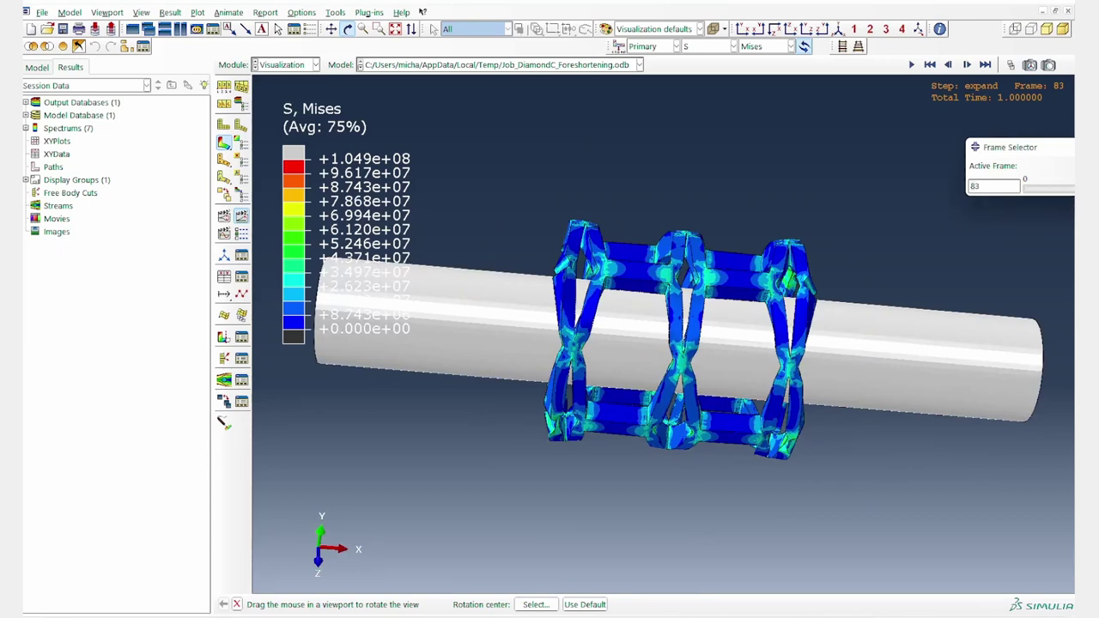
left_click_drag(1009, 147, 851, 128)
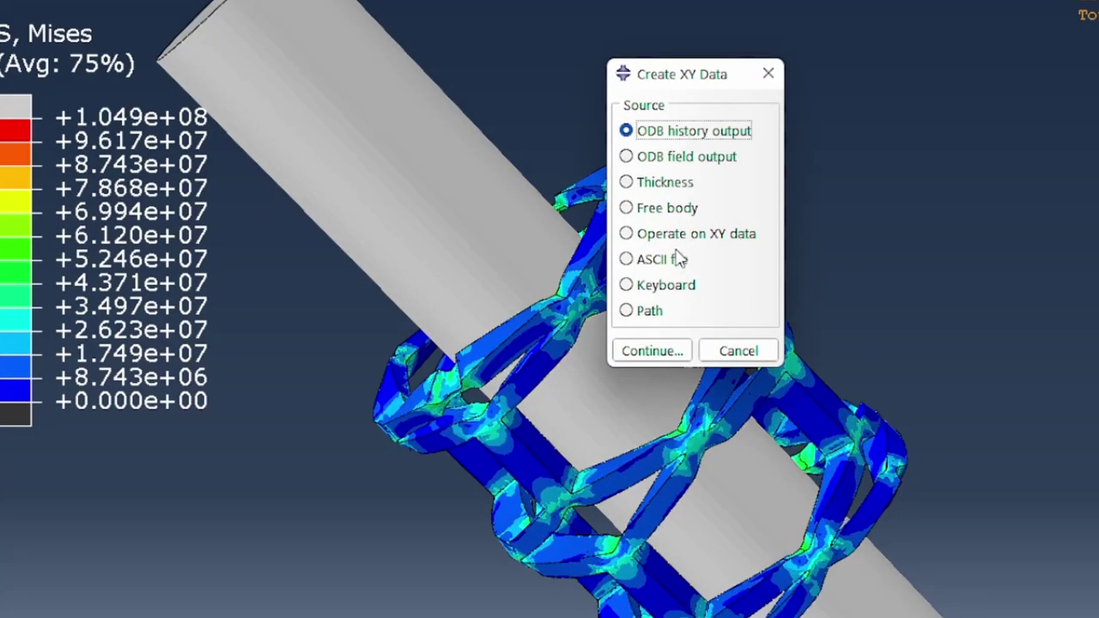
Step: Plot the COOR1, COOR2 and COOR3 histories of nodes 104 and 124 from ODB history output
left_click(662, 351)
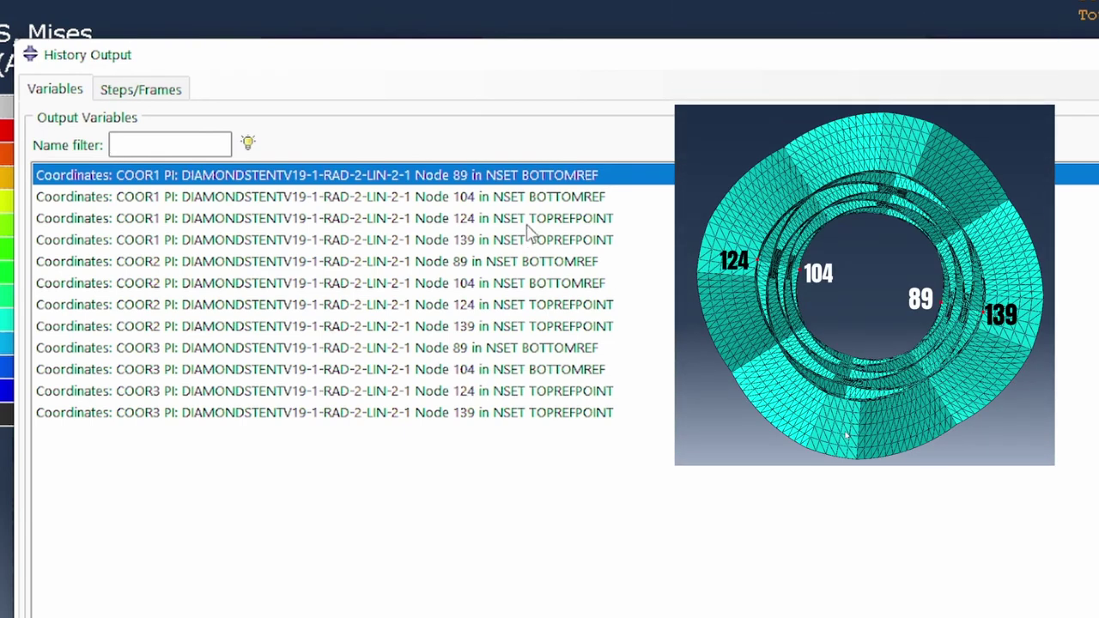
left_click(477, 199)
left_click(485, 220, "ctrl")
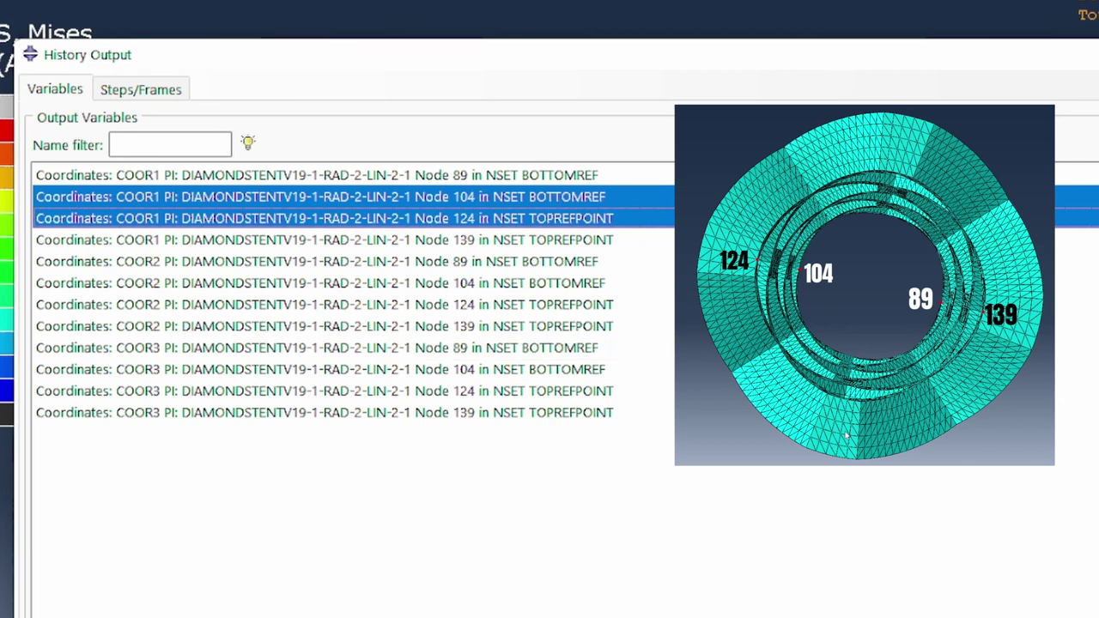
left_click(482, 284, "ctrl")
left_click(477, 309, "ctrl")
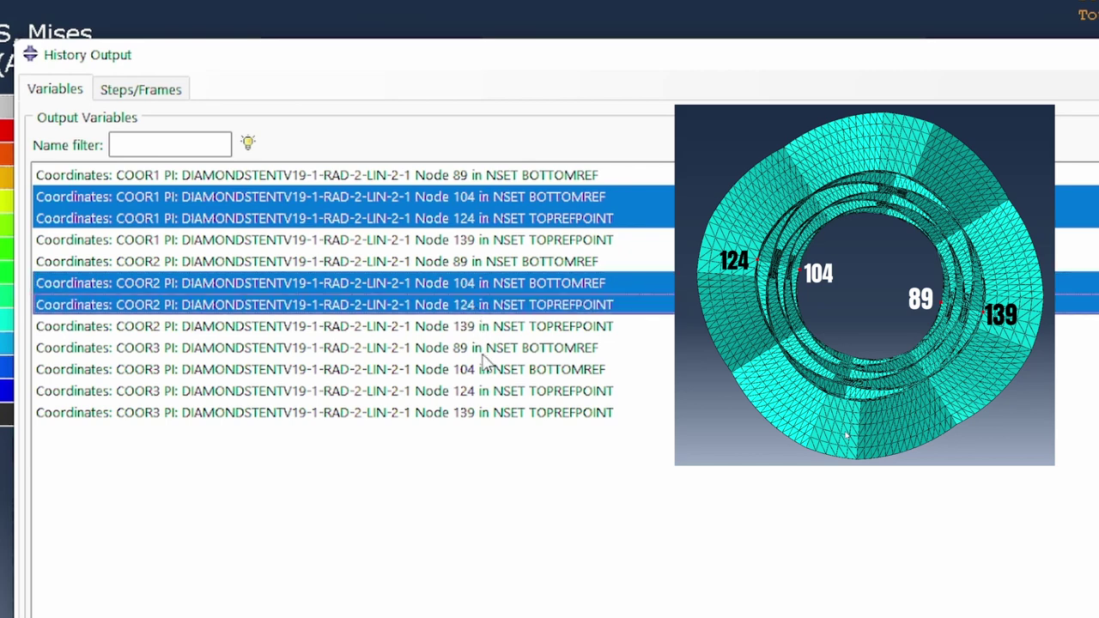
left_click(483, 370, "ctrl")
left_click(482, 391, "ctrl")
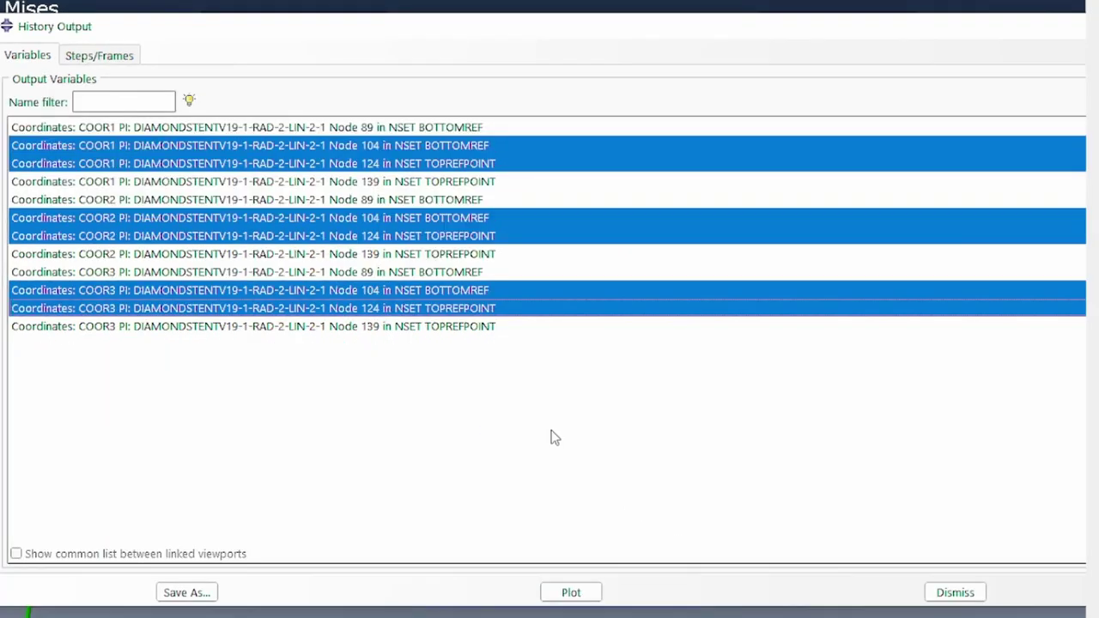
left_click(569, 593)
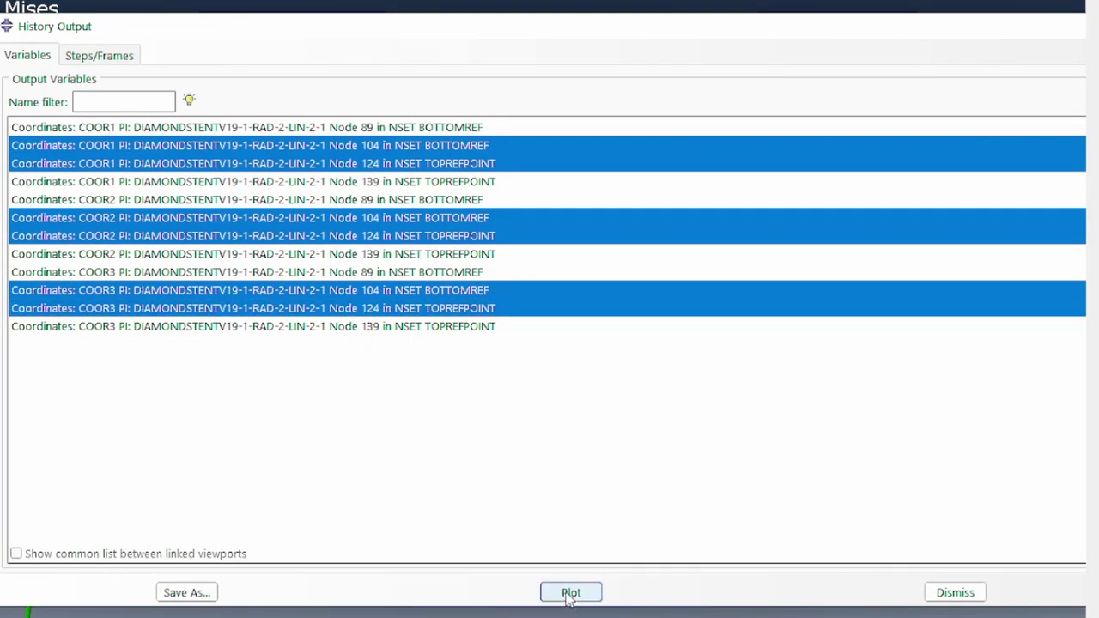
left_click(951, 597)
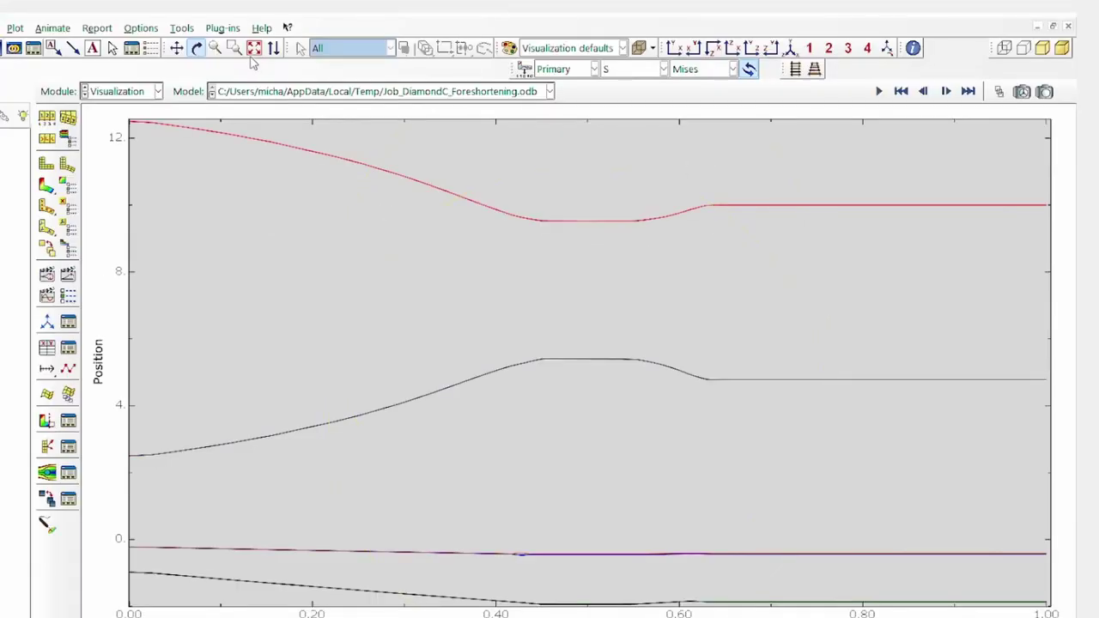
Step: Export the current XY plot's data to Excel using the Excel Utilities plug-in
left_click(220, 28)
mouse_move(241, 96)
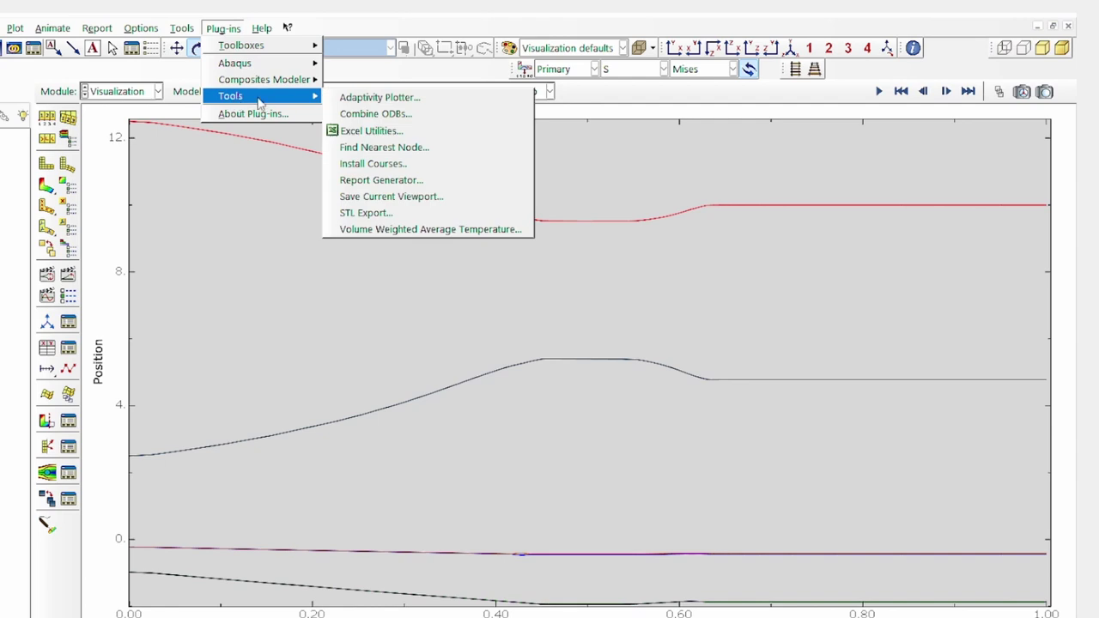
left_click(355, 132)
left_click(566, 221)
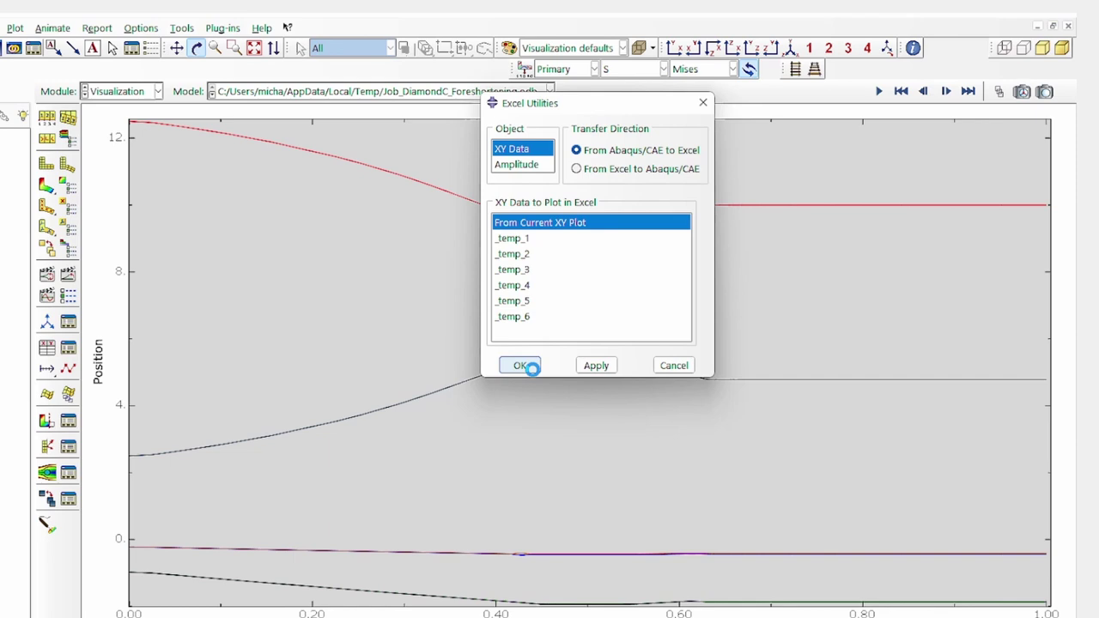
left_click(530, 365)
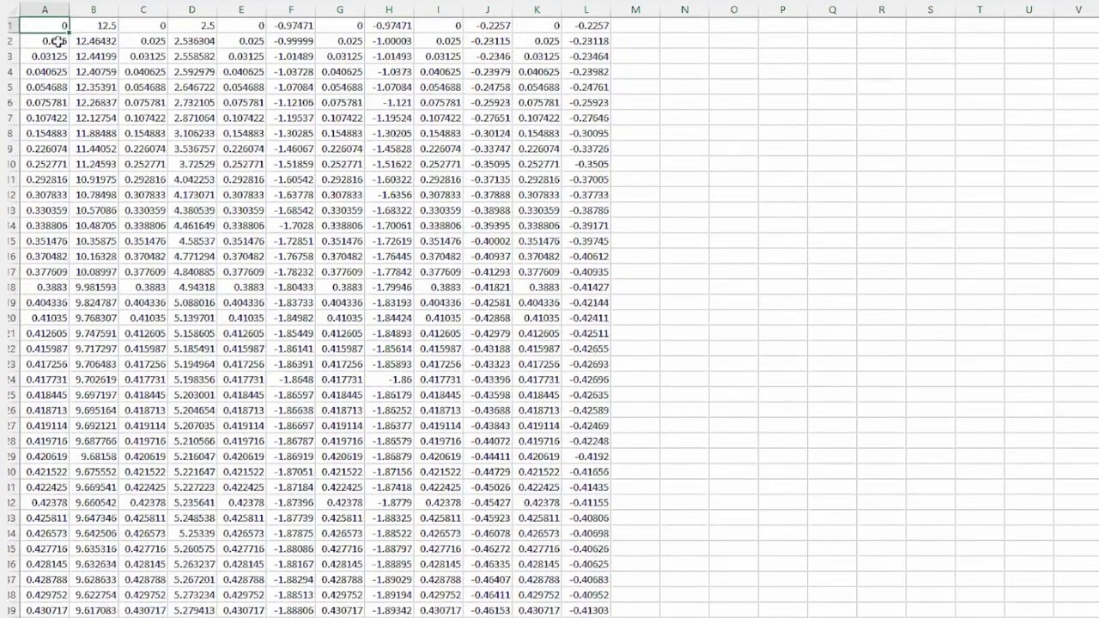
Step: Review columns A–D: time, node 1 x, repeated time, node 2 x
left_click(45, 9)
left_click(96, 11)
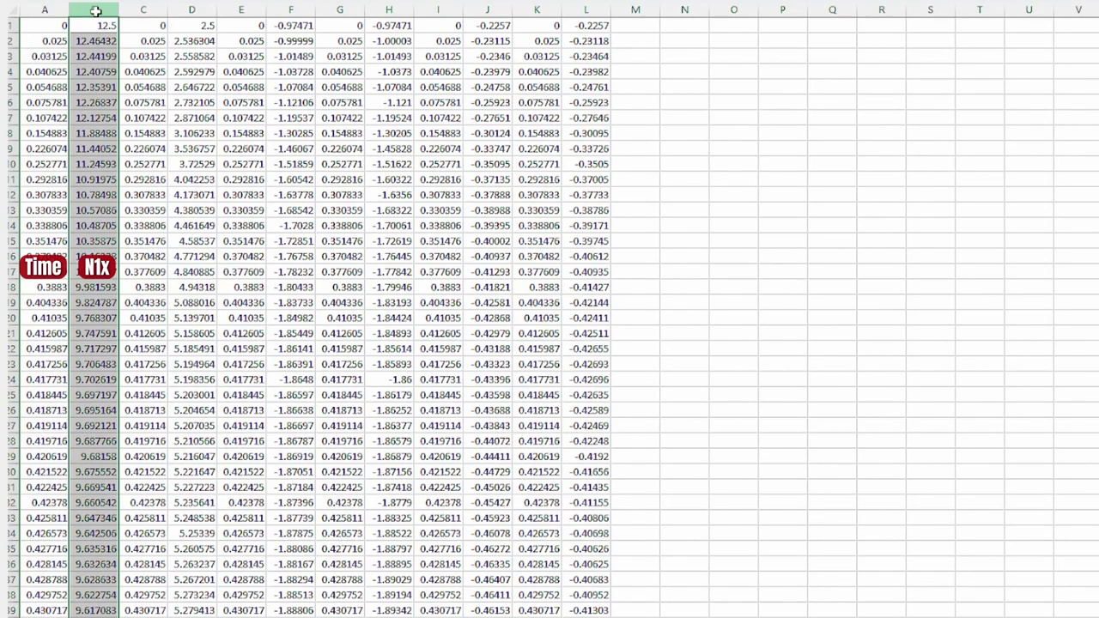
left_click(147, 10)
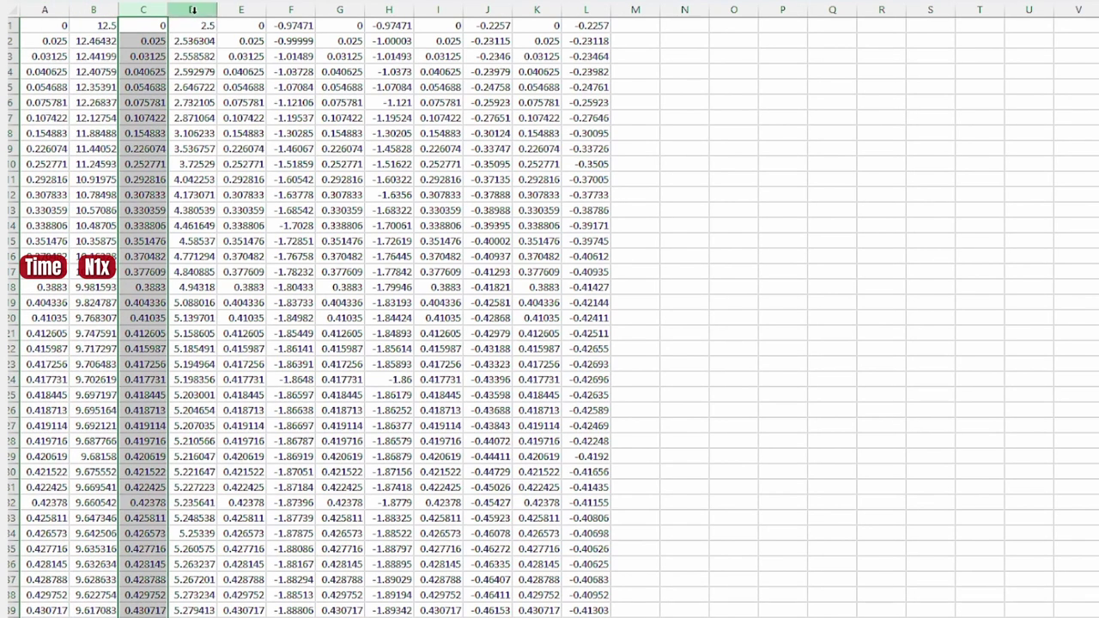
left_click(192, 10)
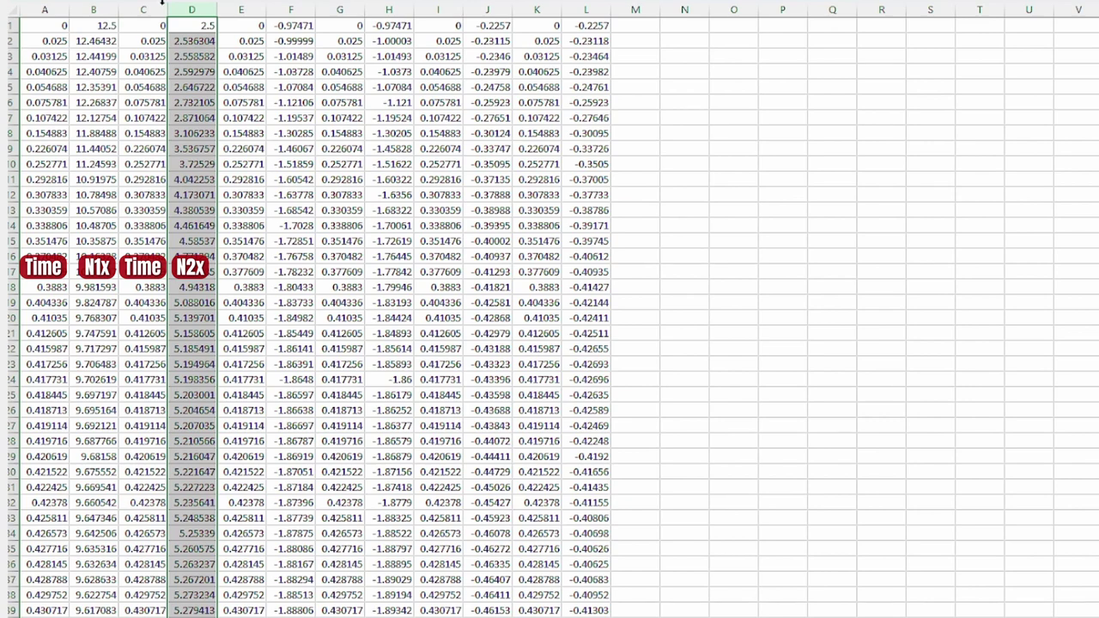
Step: Delete the duplicate time columns C, E, G, I and K
left_click(142, 10)
left_click(239, 7, "ctrl")
left_click(340, 7, "ctrl")
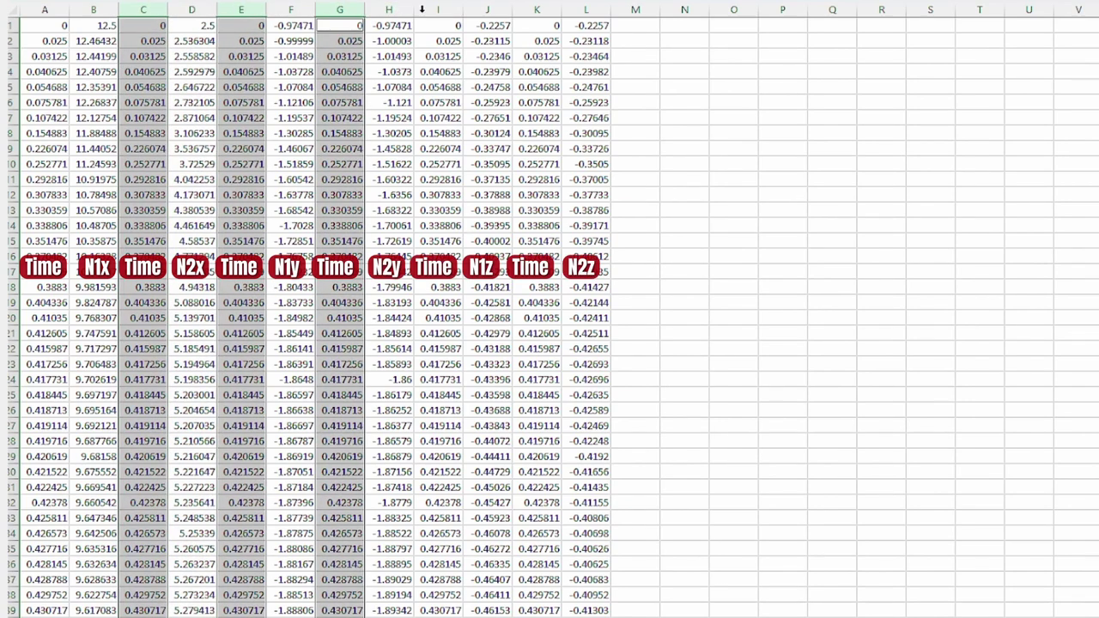
left_click(438, 7, "ctrl")
left_click(550, 6, "ctrl")
right_click(555, 9)
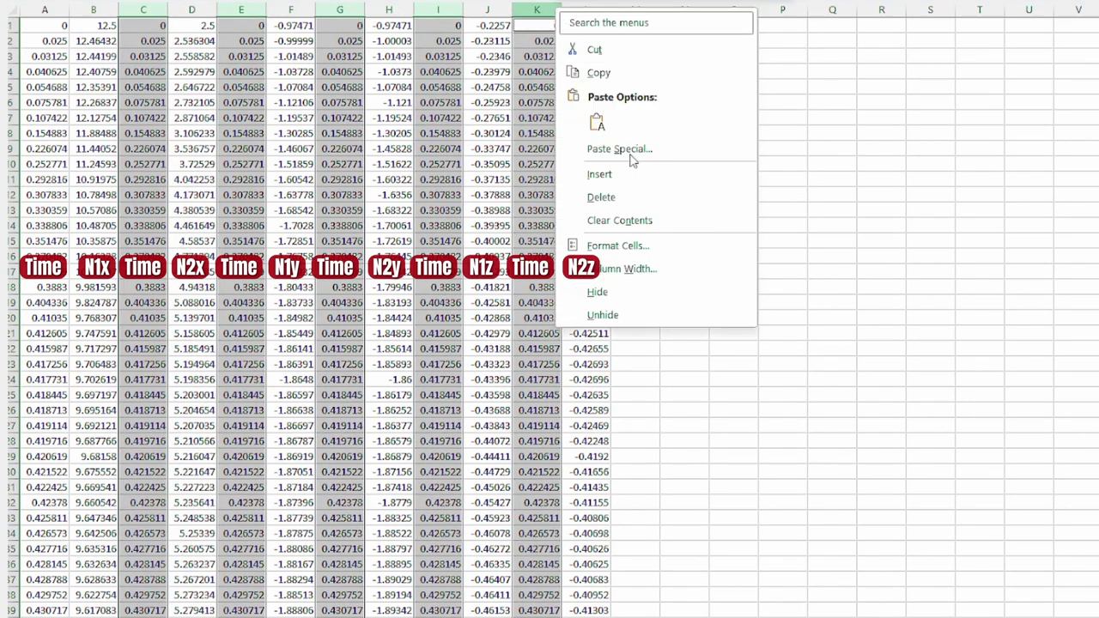
left_click(601, 197)
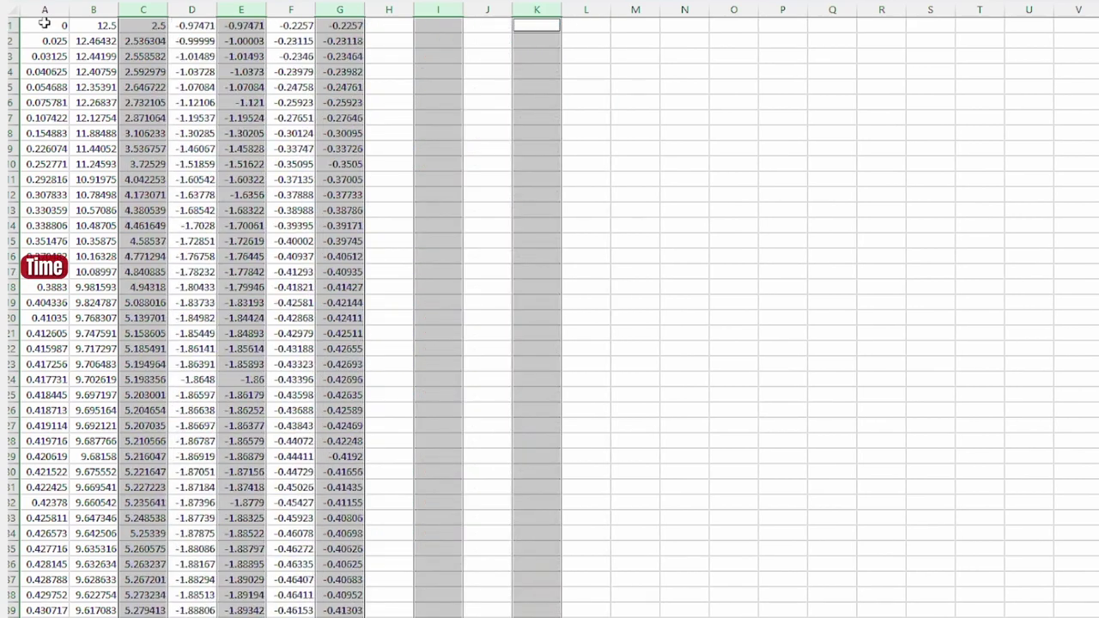
mouse_move(44, 23)
left_mouse_down()
mouse_move(343, 41)
mouse_move(340, 56)
left_mouse_up()
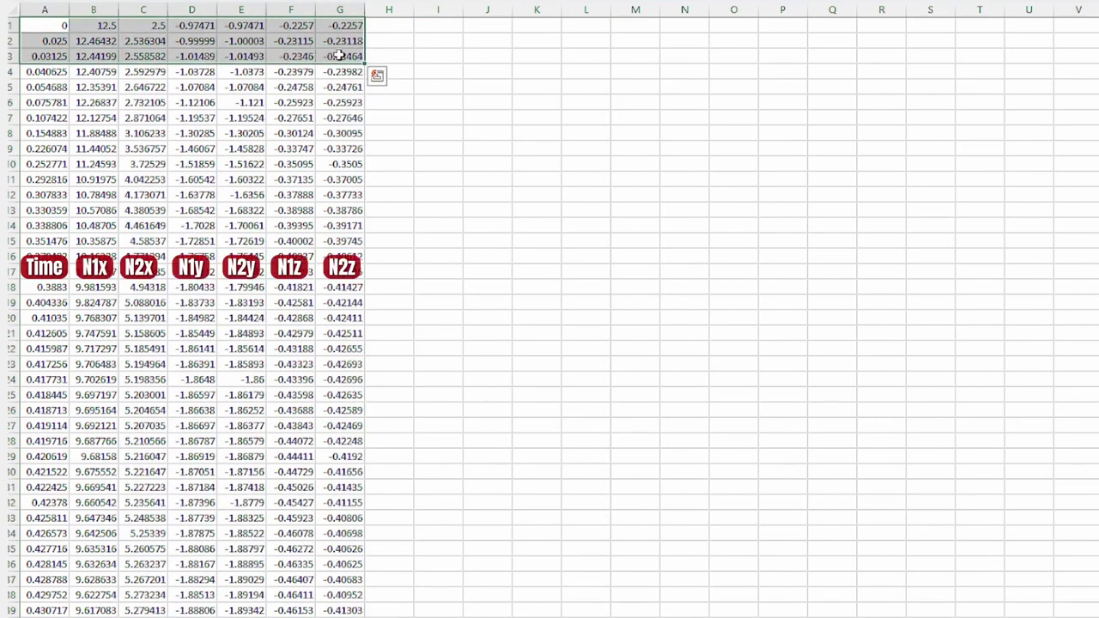
Step: Copy the exported coordinate data block into the Left template's first time cell
key("ctrl+a")
key("ctrl+c")
scroll(152, 71, "down", 15)
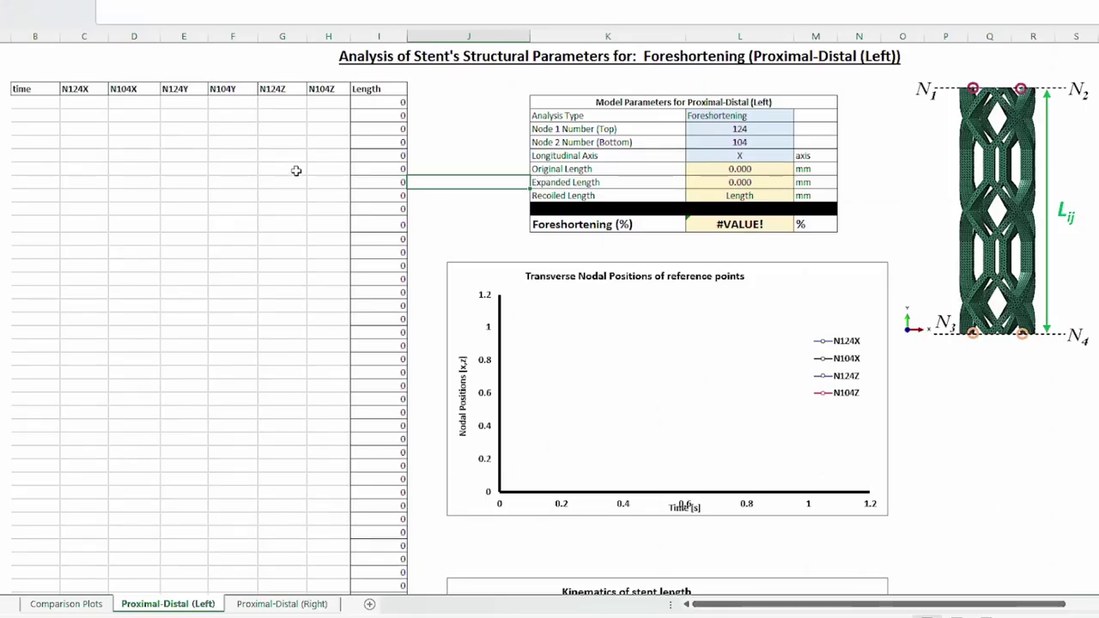
left_click(29, 101)
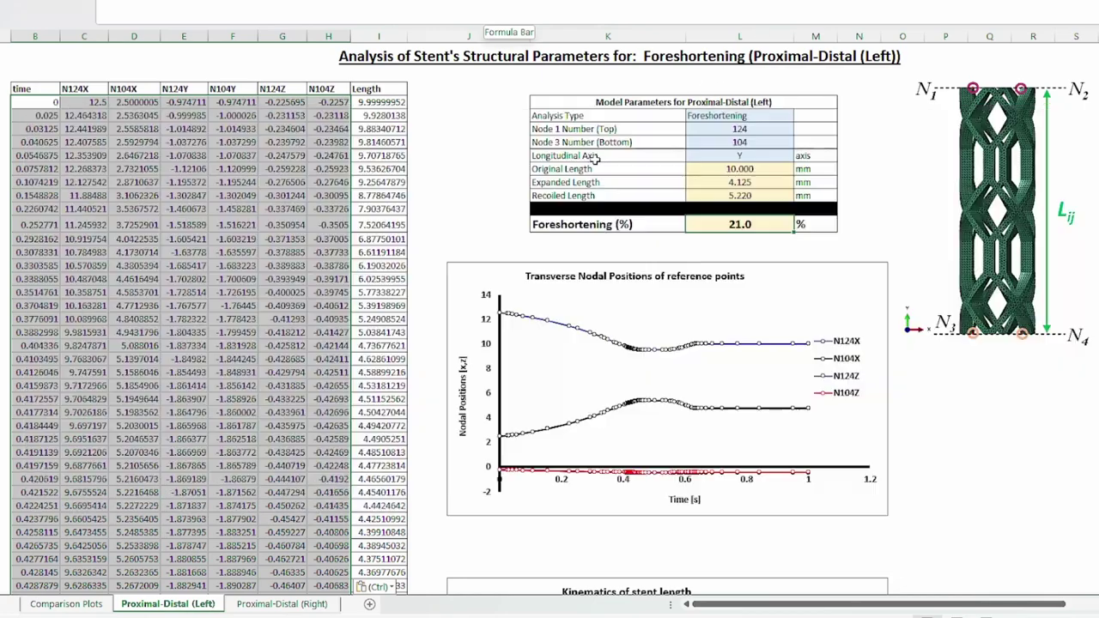
Step: Check the lengths 10.000, 4.125 and 5.220 mm and the 21.0% foreshortening result
left_click(759, 169)
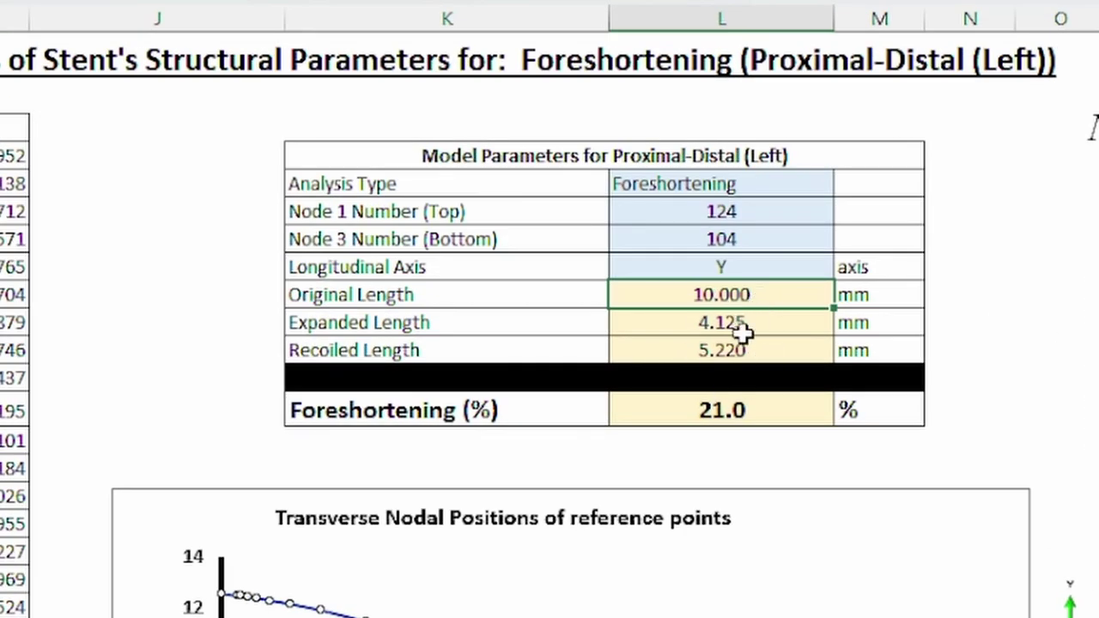
left_click(736, 332)
left_click(743, 353)
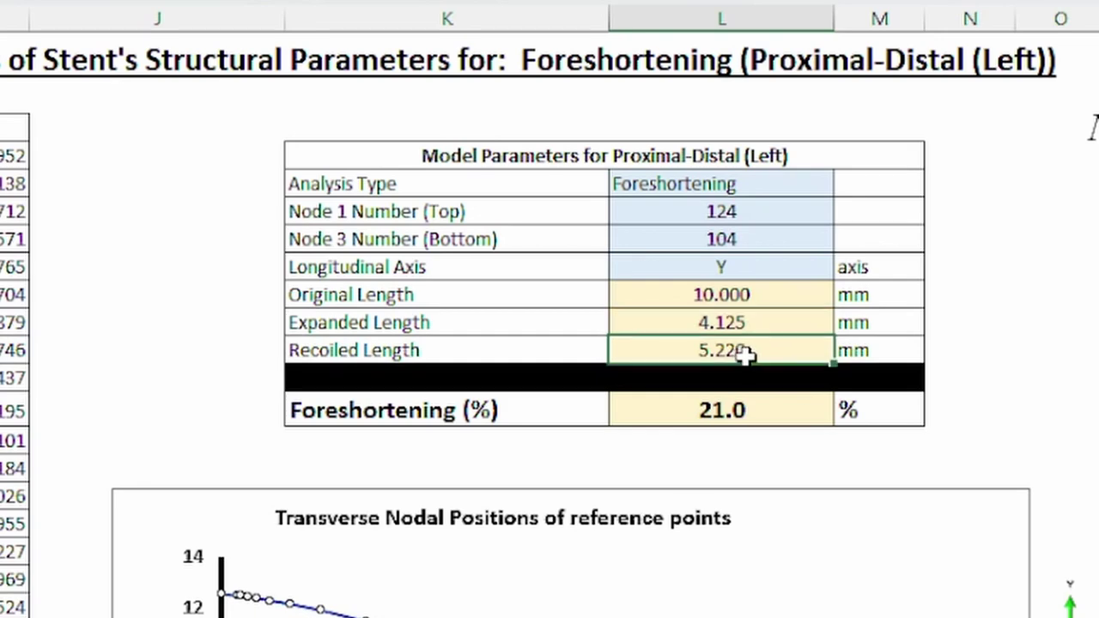
left_click(731, 415)
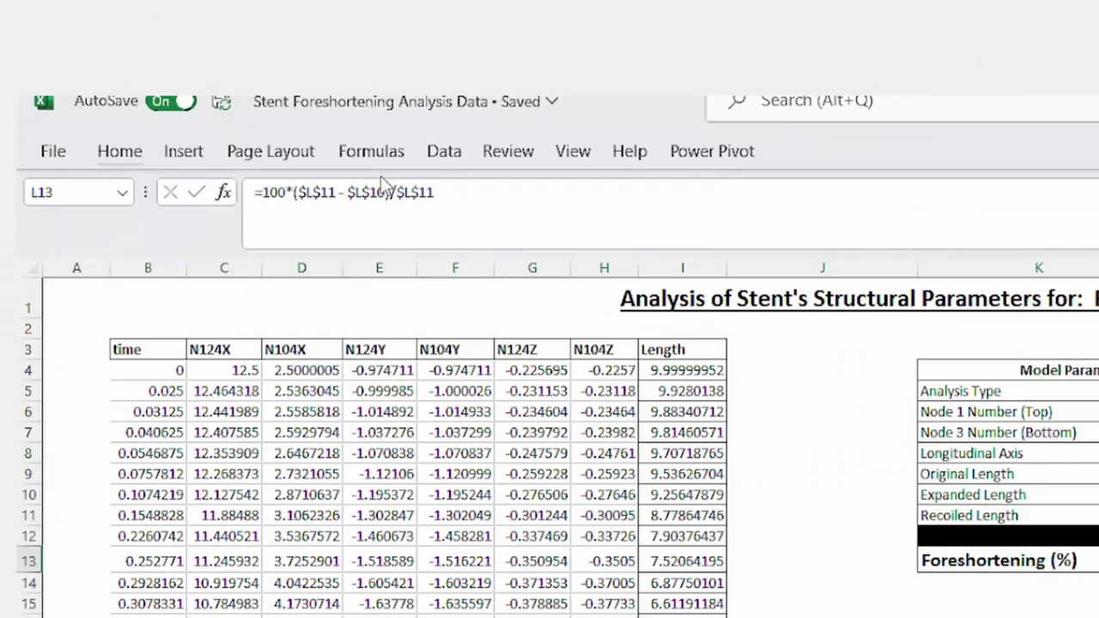
Step: Reveal the formula behind the foreshortening result in cell L13
key("F2")
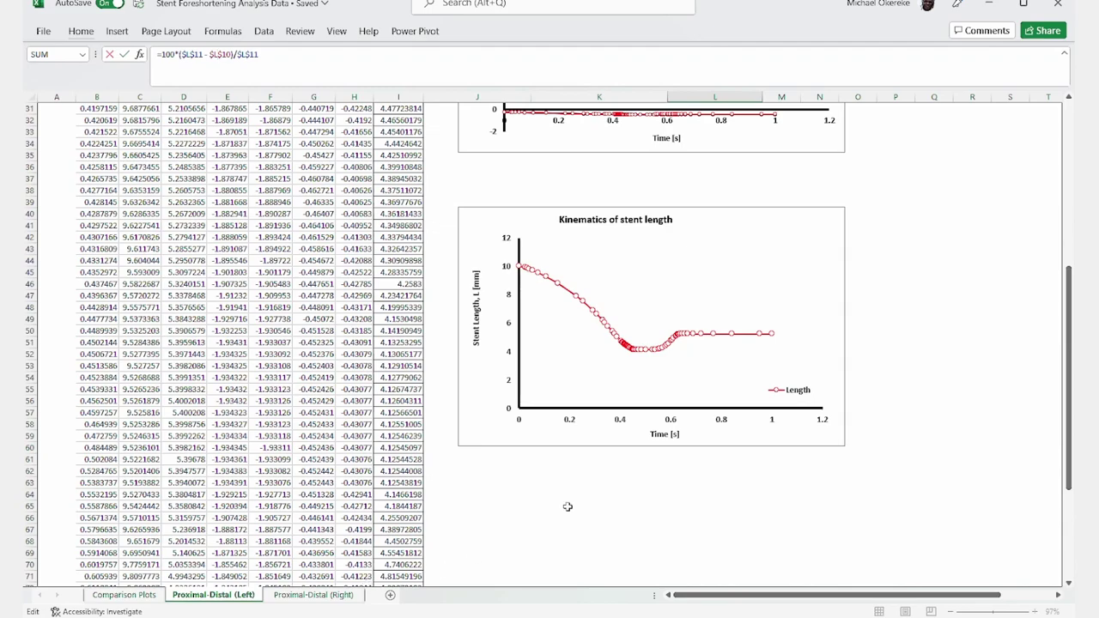
Step: Plot the COOR1–COOR3 history outputs of nodes 89 and 139 as XY data
left_click(705, 571)
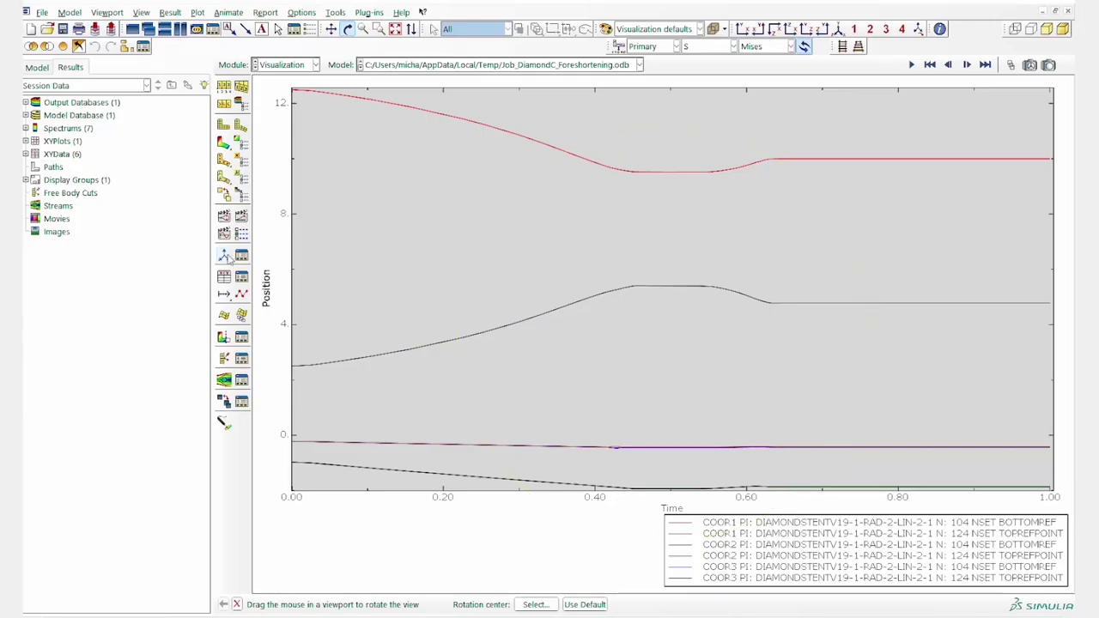
left_click(237, 282)
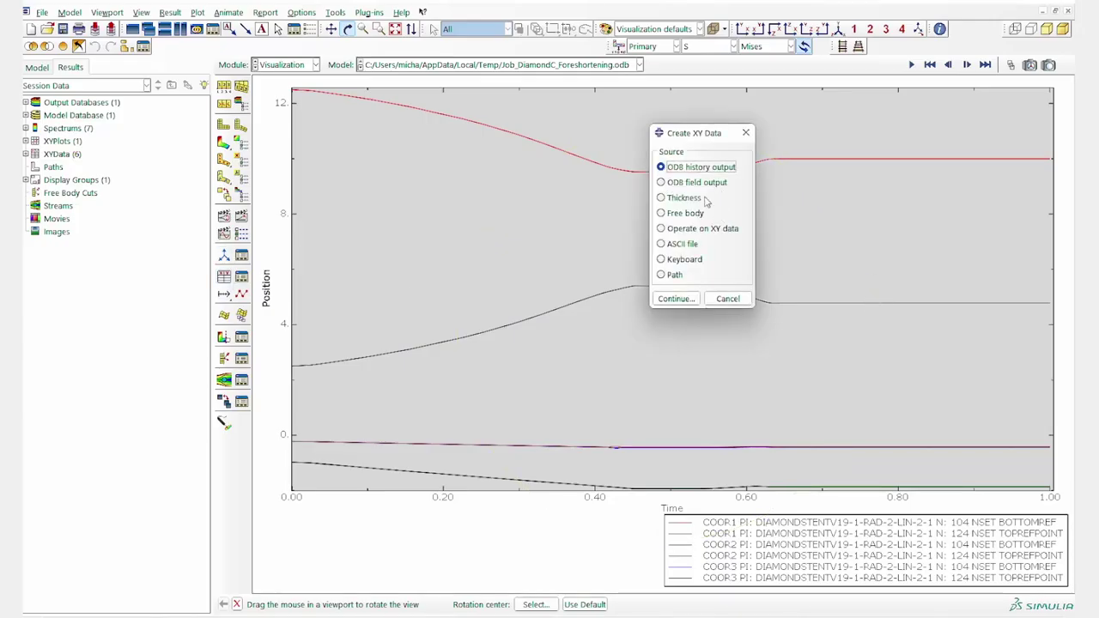
left_click(675, 298)
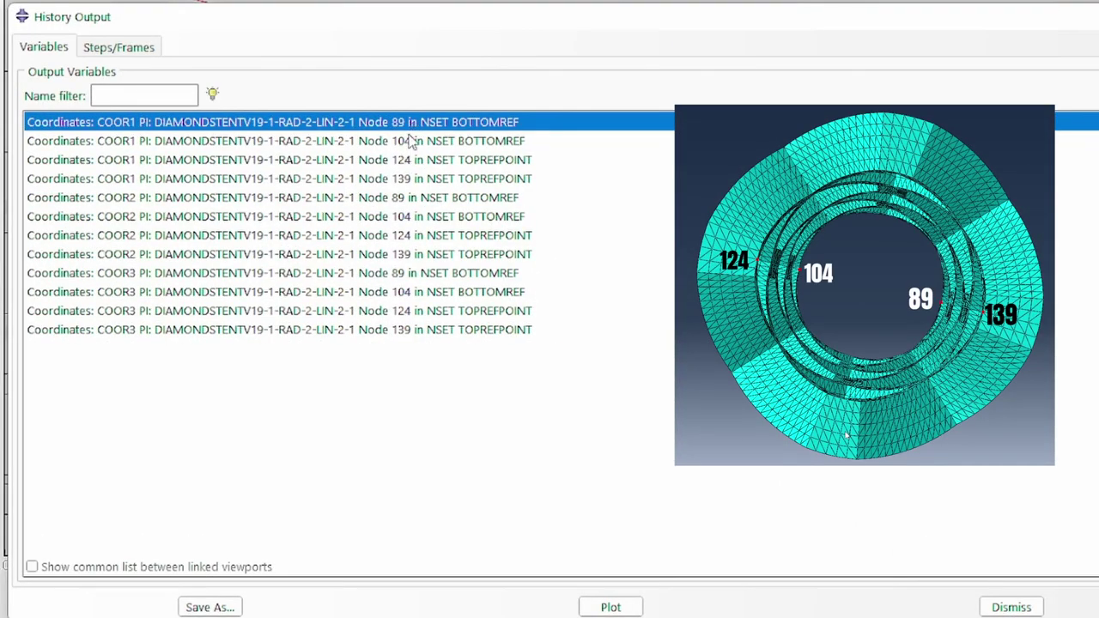
left_click(414, 180, "ctrl")
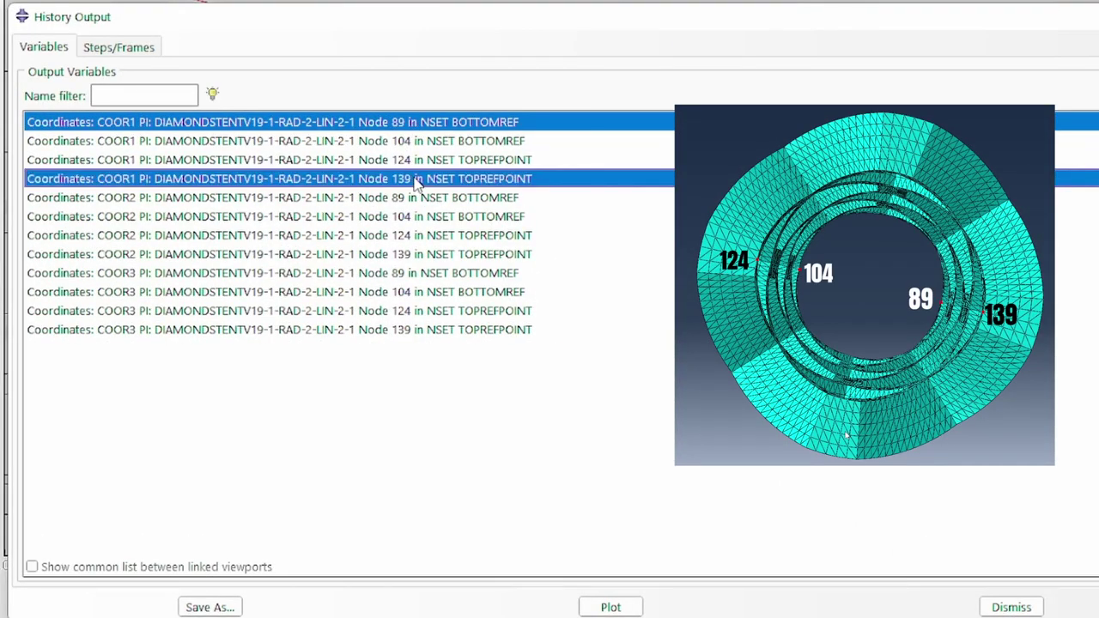
left_click(408, 273, "ctrl")
left_click(416, 255, "ctrl")
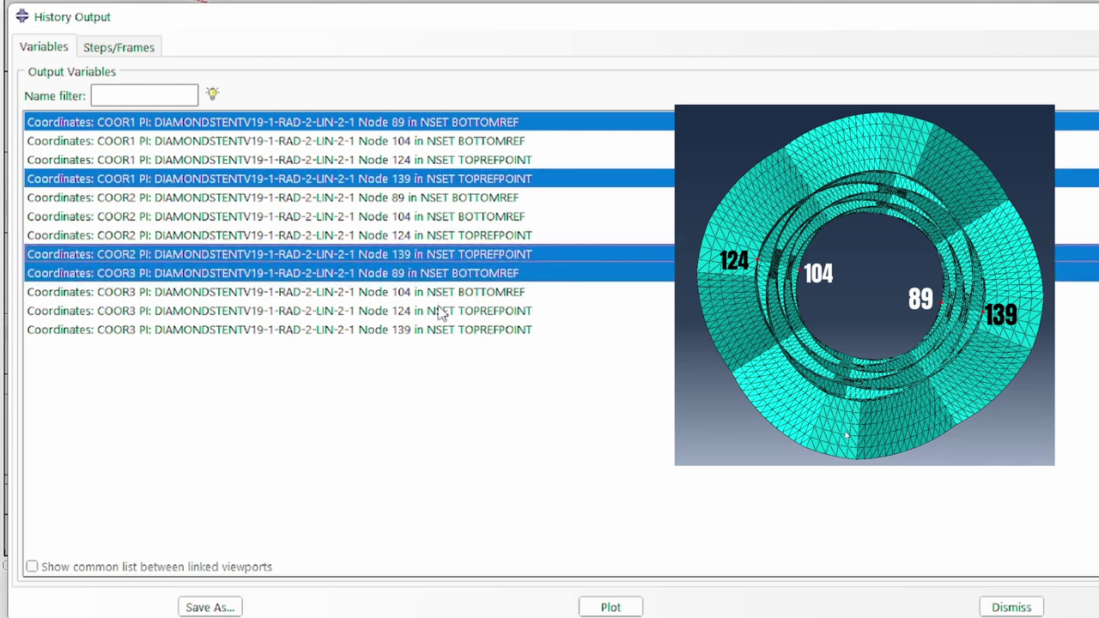
left_click(417, 331, "ctrl")
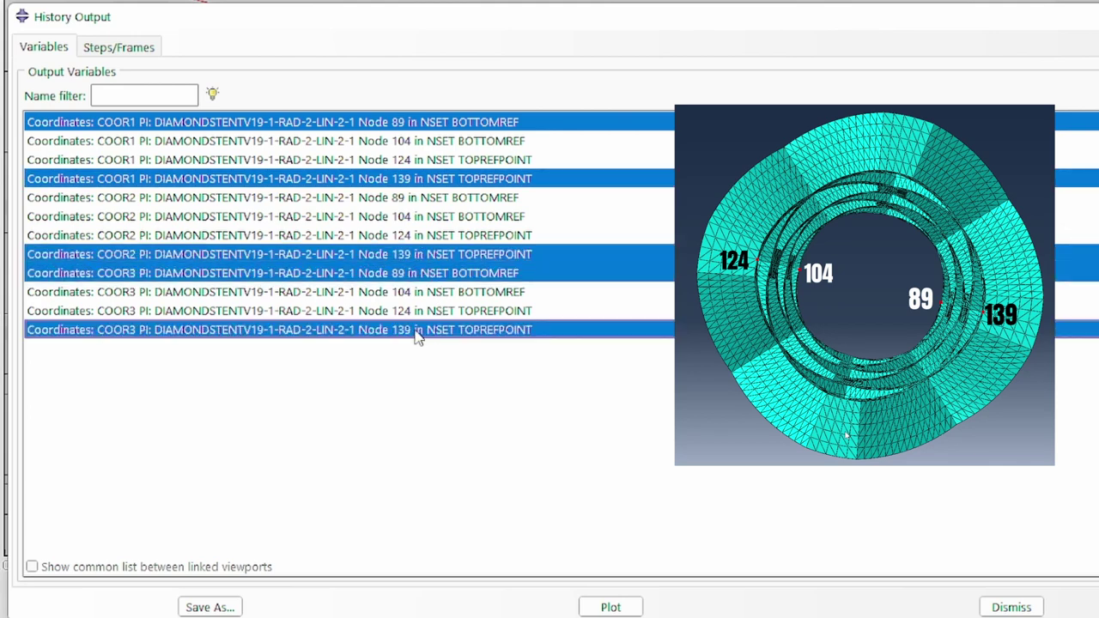
left_click(418, 199, "ctrl")
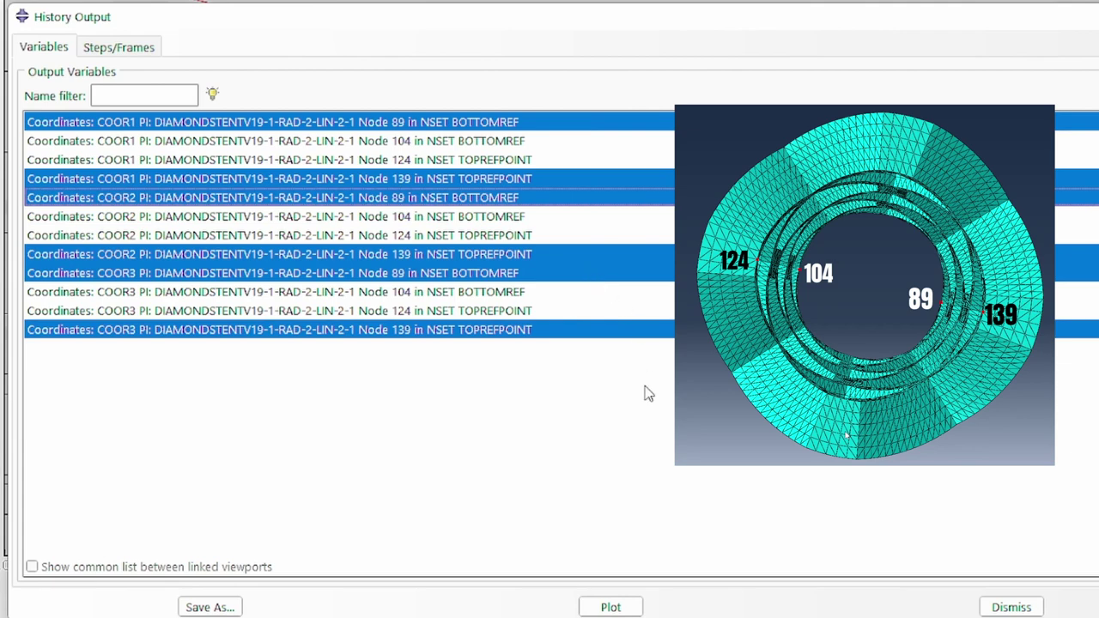
left_click(611, 607)
left_click(1011, 607)
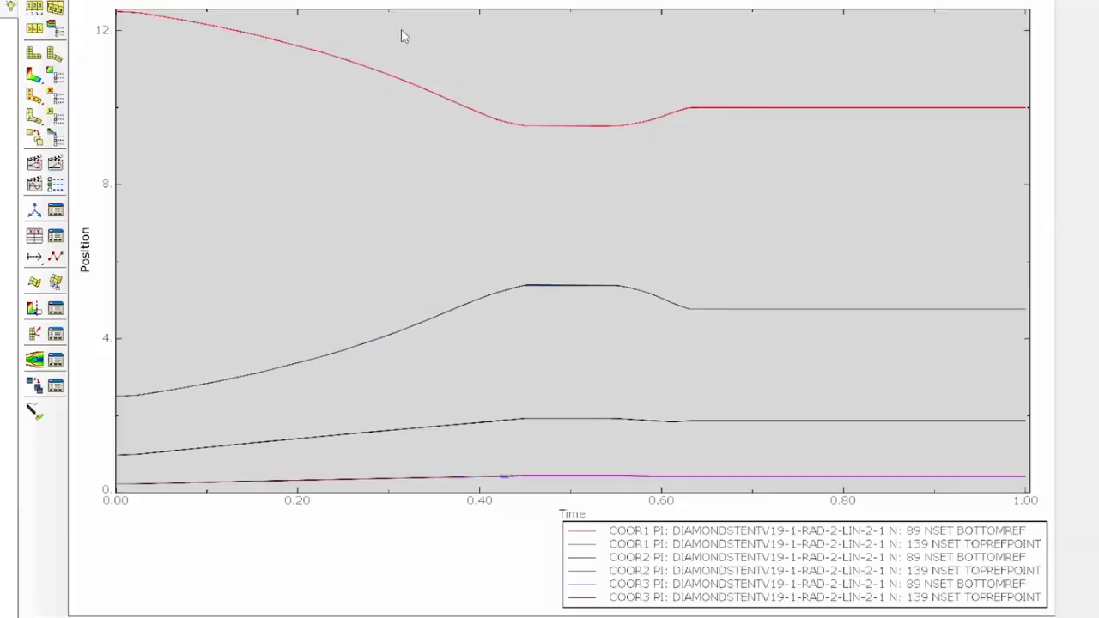
Step: Export the six plotted coordinate curves to Excel with the Excel Utilities plug-in
left_click(208, 41)
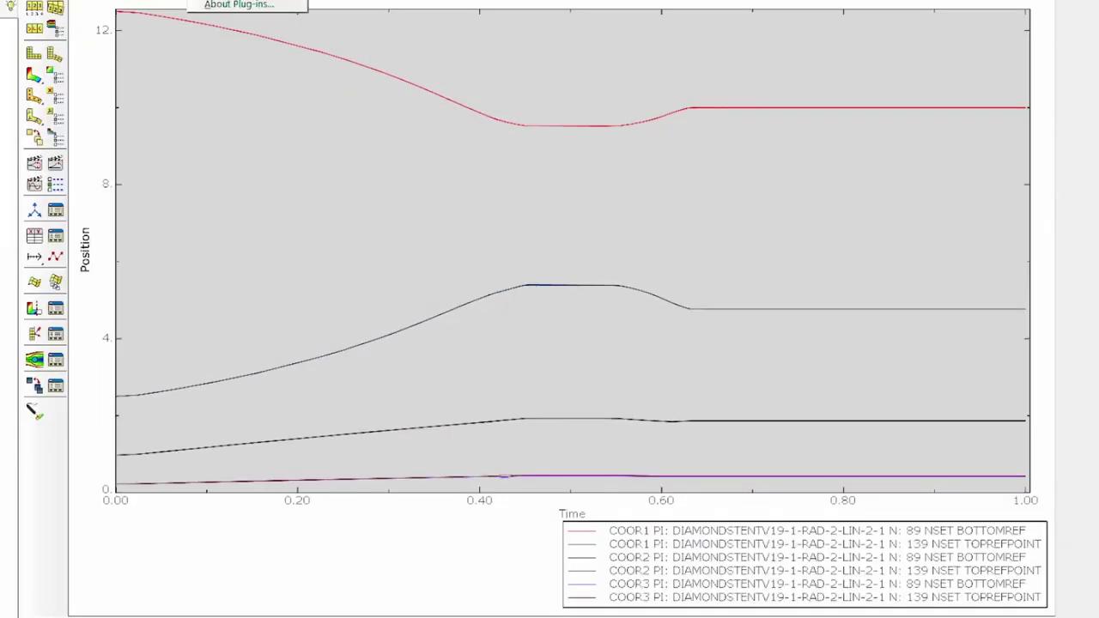
mouse_move(216, 108)
left_click(363, 142)
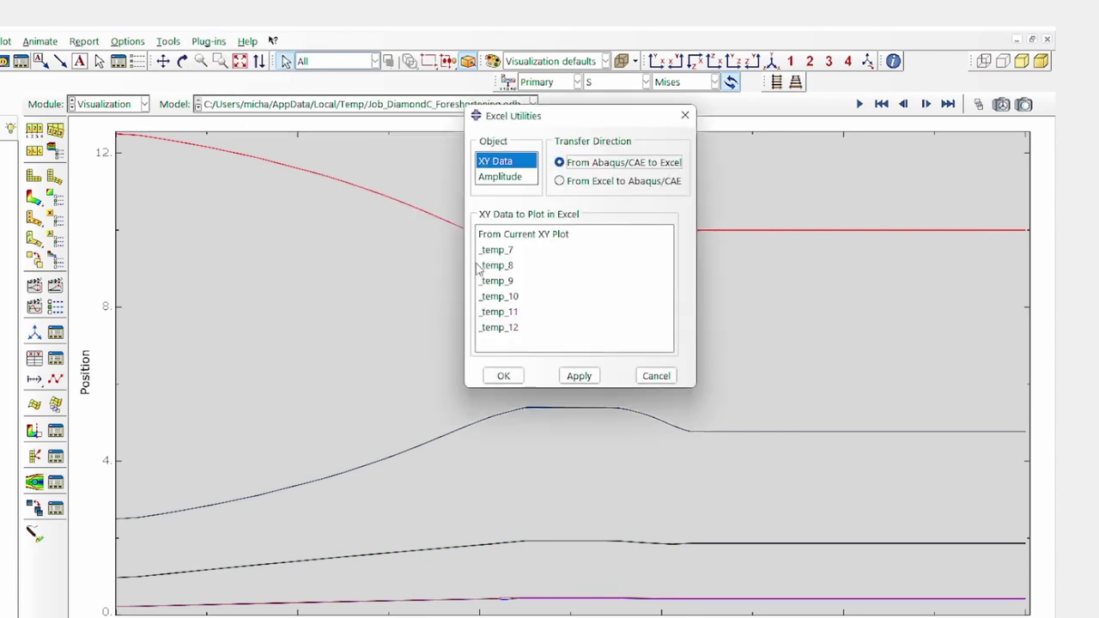
left_click(507, 373)
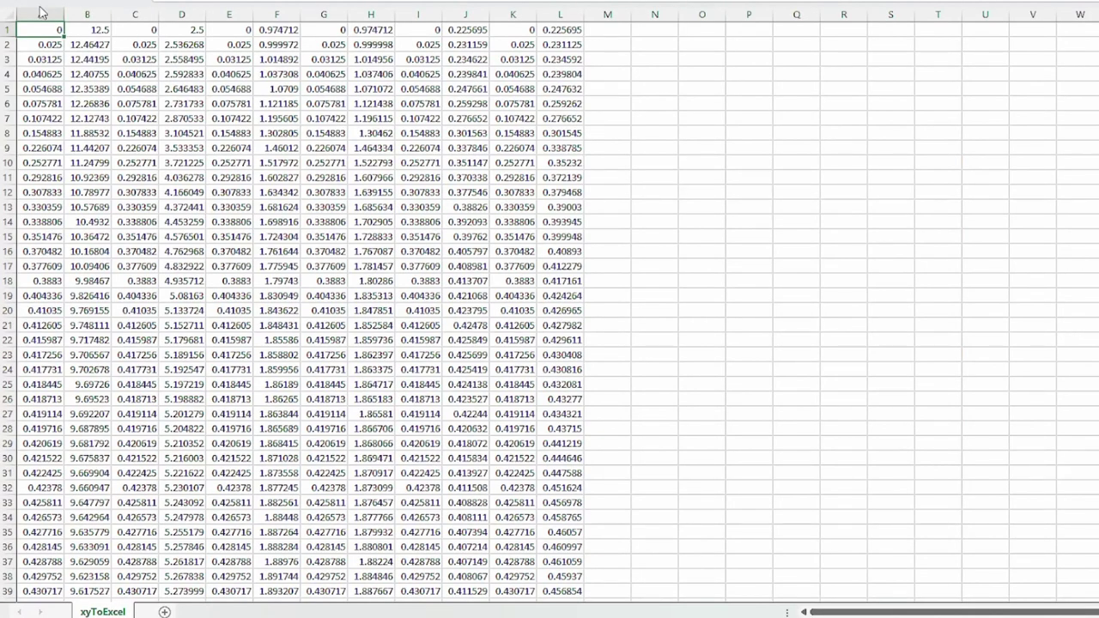
Step: Delete the duplicate time columns C, E, G, I and K from the xyToExcel data
left_click(44, 15)
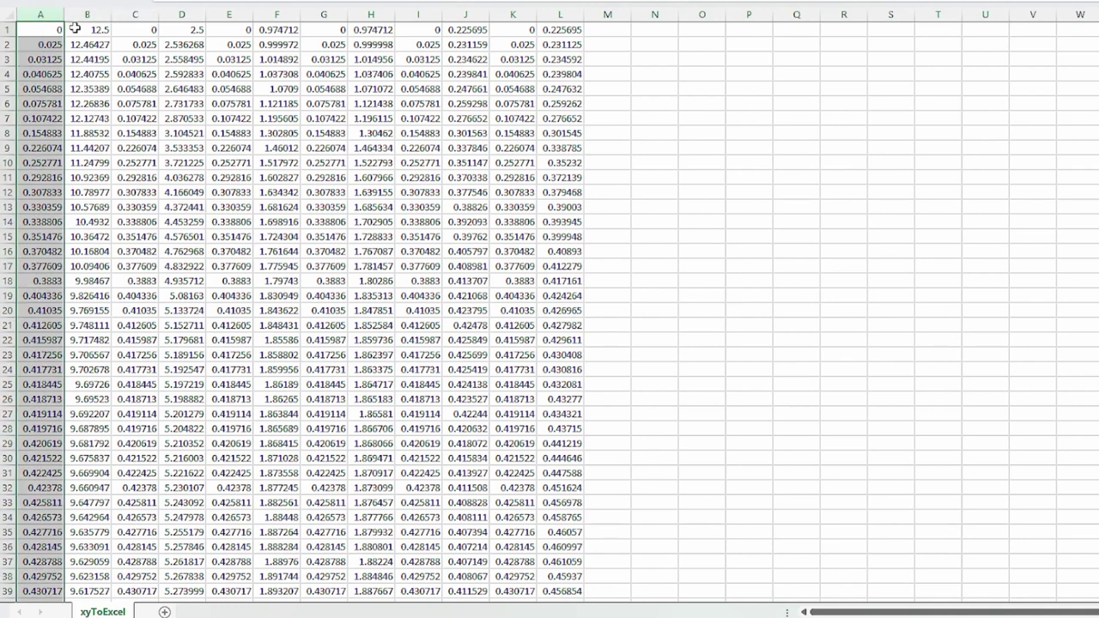
left_click(147, 14)
left_click(241, 13, "ctrl")
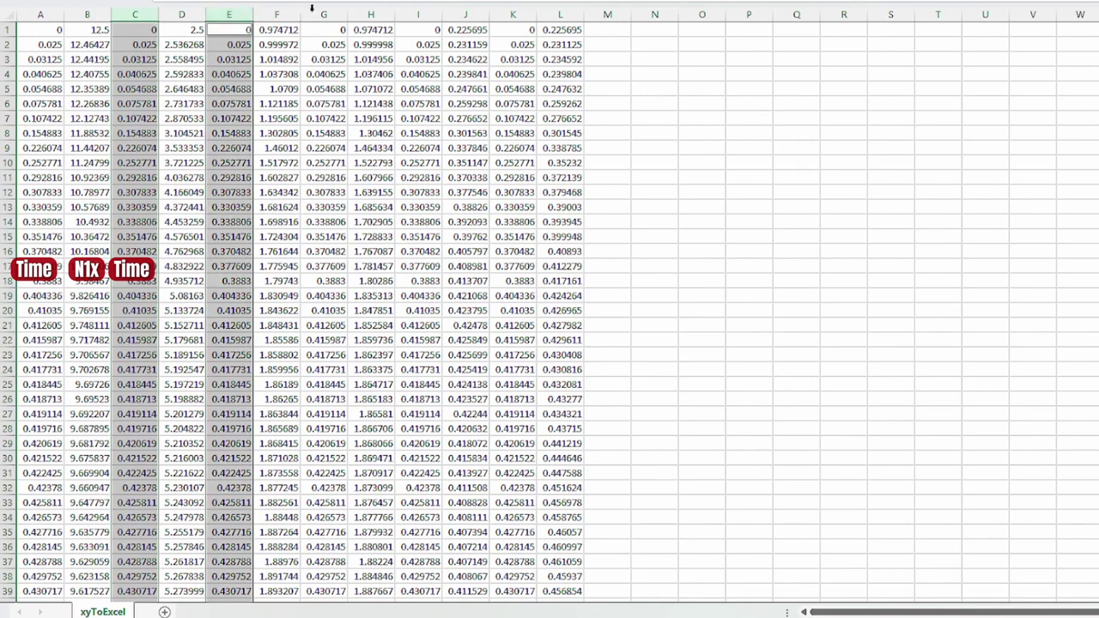
left_click(314, 12, "ctrl")
left_click(416, 12, "ctrl")
left_click(518, 11, "ctrl")
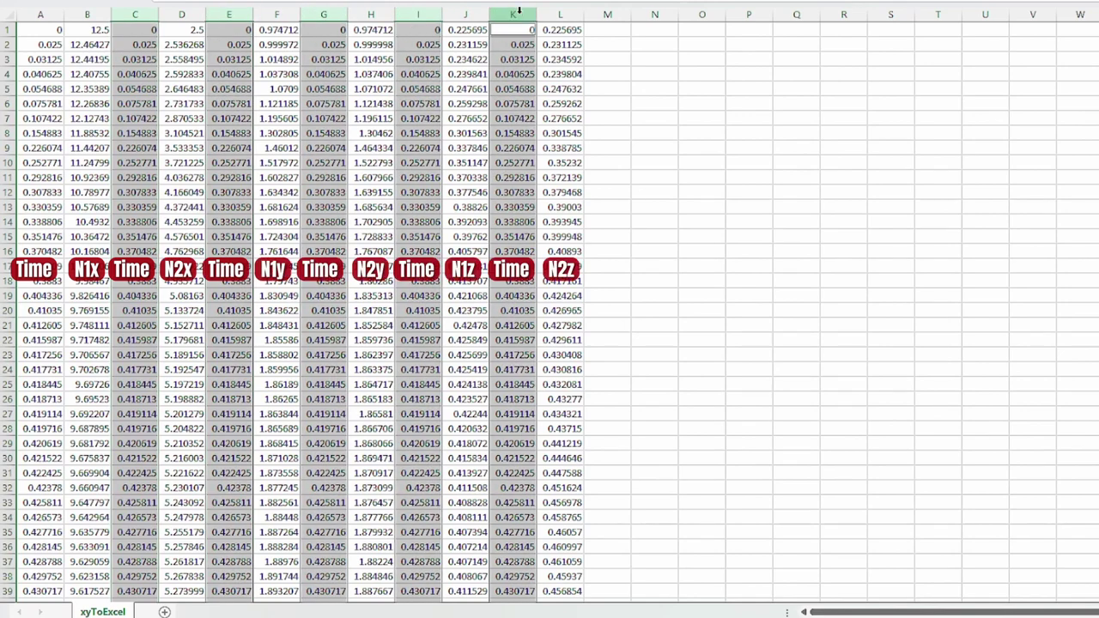
right_click(519, 10)
left_click(549, 197)
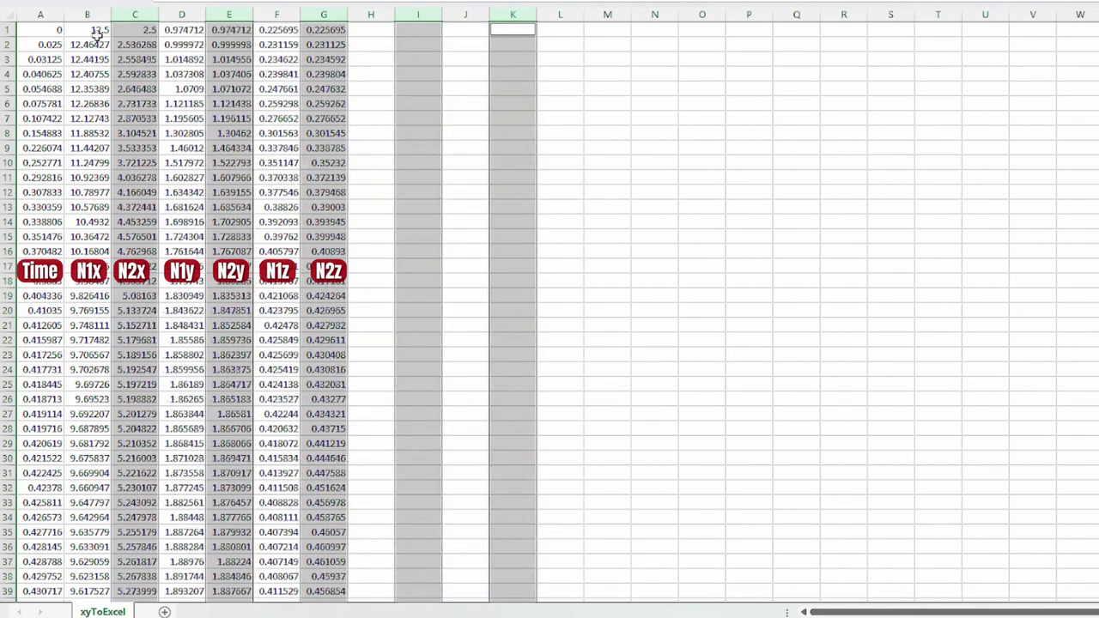
Step: Copy the remaining time and coordinate data, A1:G84
left_click(56, 30)
key("ctrl+shift+End")
key("ctrl+c")
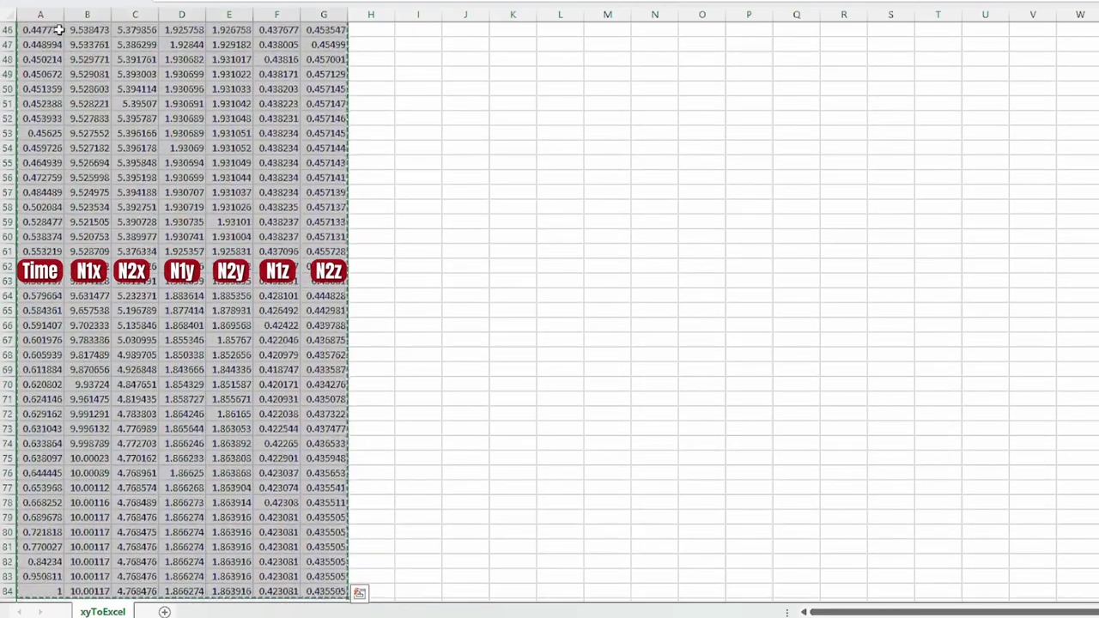
Step: Paste the node 89/139 coordinate data under the time heading of the Proximal-Distal (Right) sheet
key("alt+Tab")
left_click(97, 154)
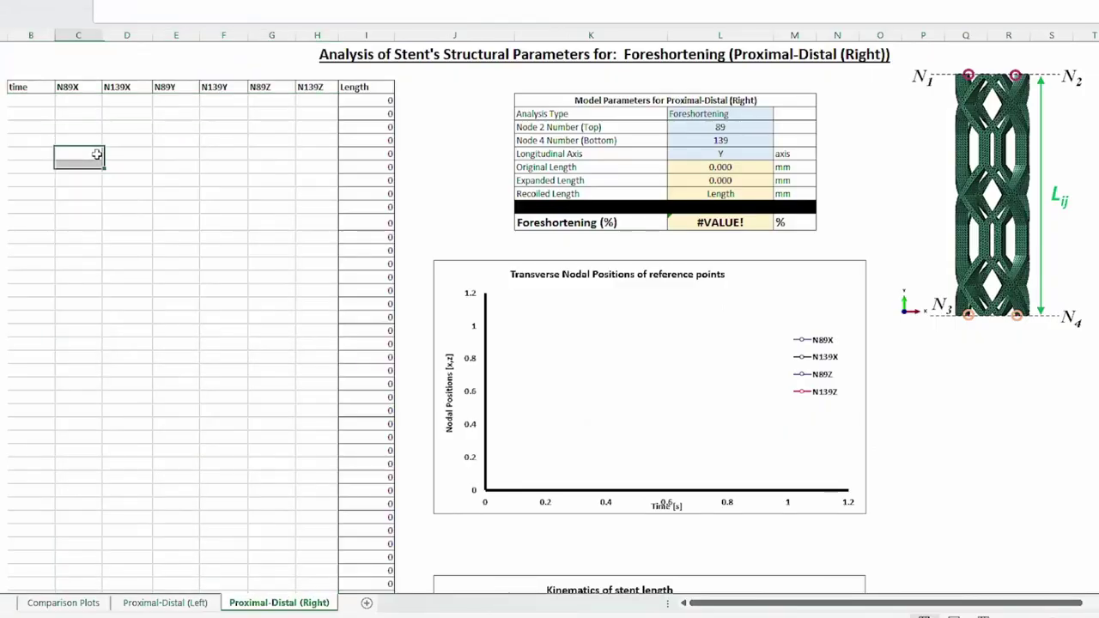
left_click(39, 100)
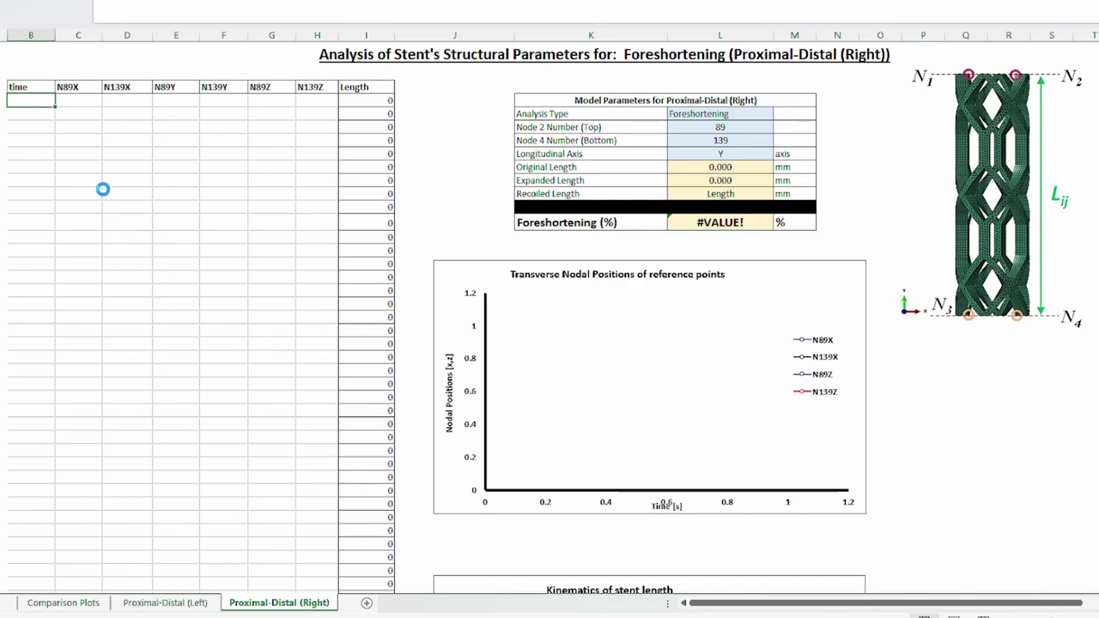
key("ctrl+v")
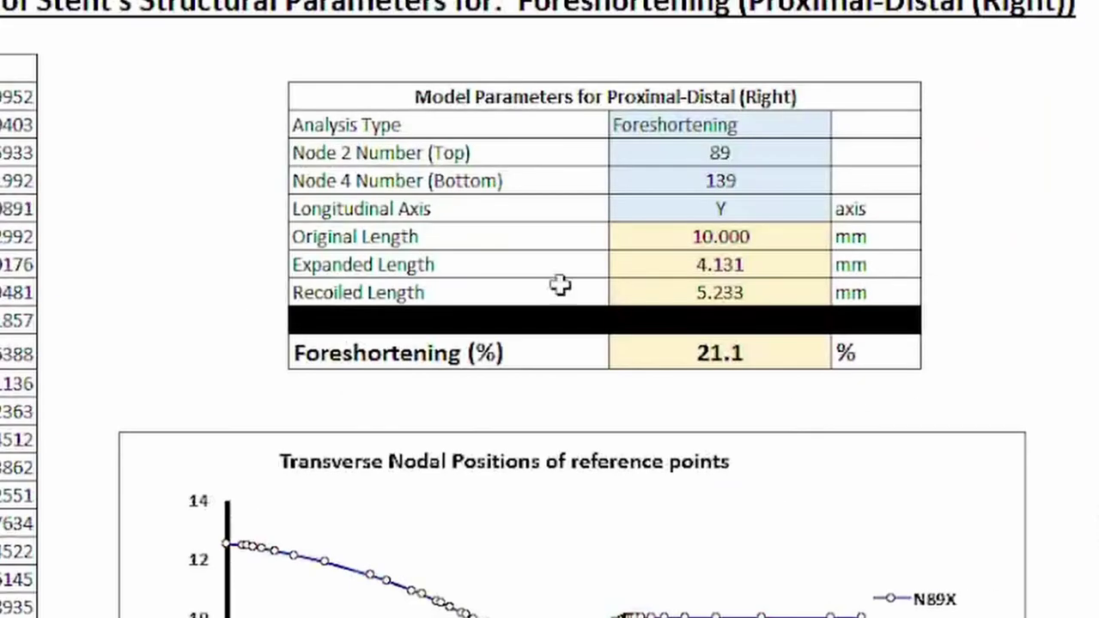
Step: Verify node numbers 89 and 139 and review the 21.1% foreshortening result
left_click_drag(728, 154, 735, 176)
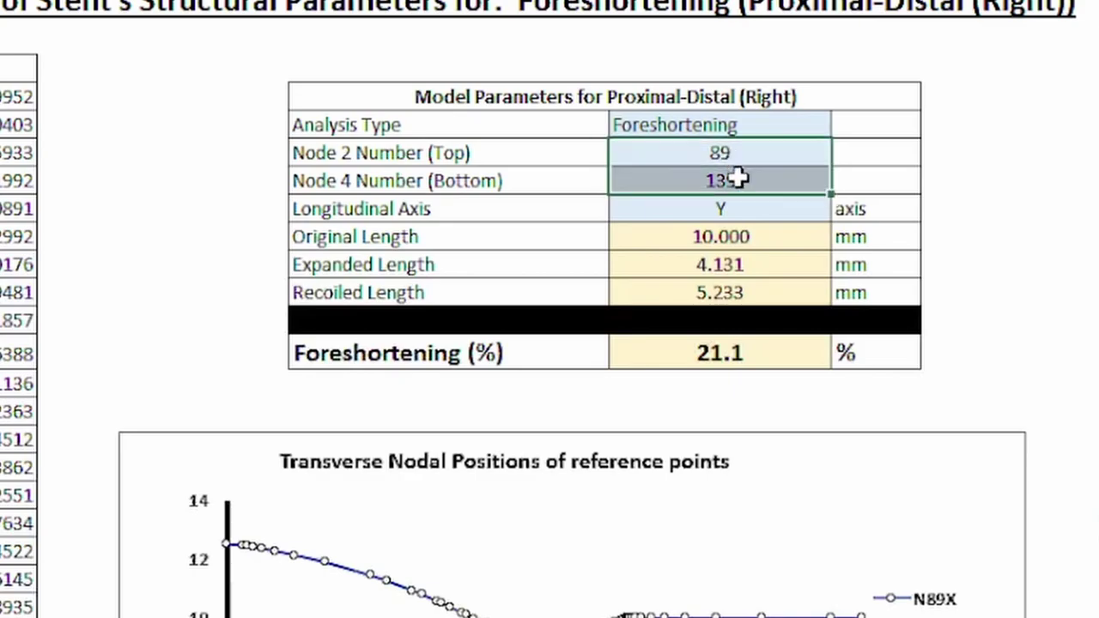
left_click(745, 207)
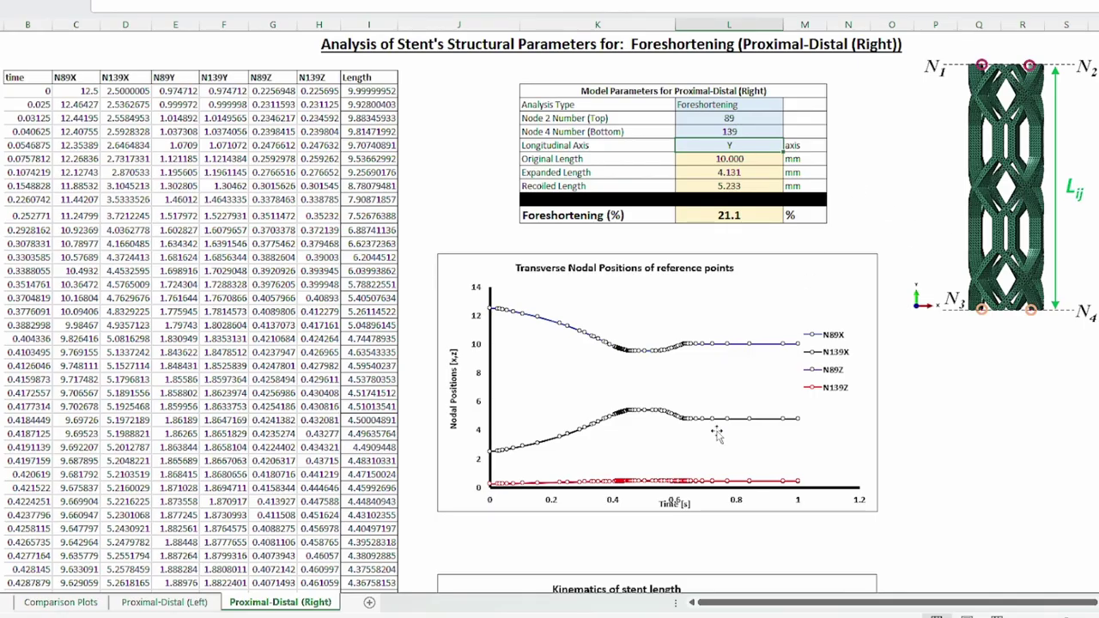
scroll(806, 418, "down", 5)
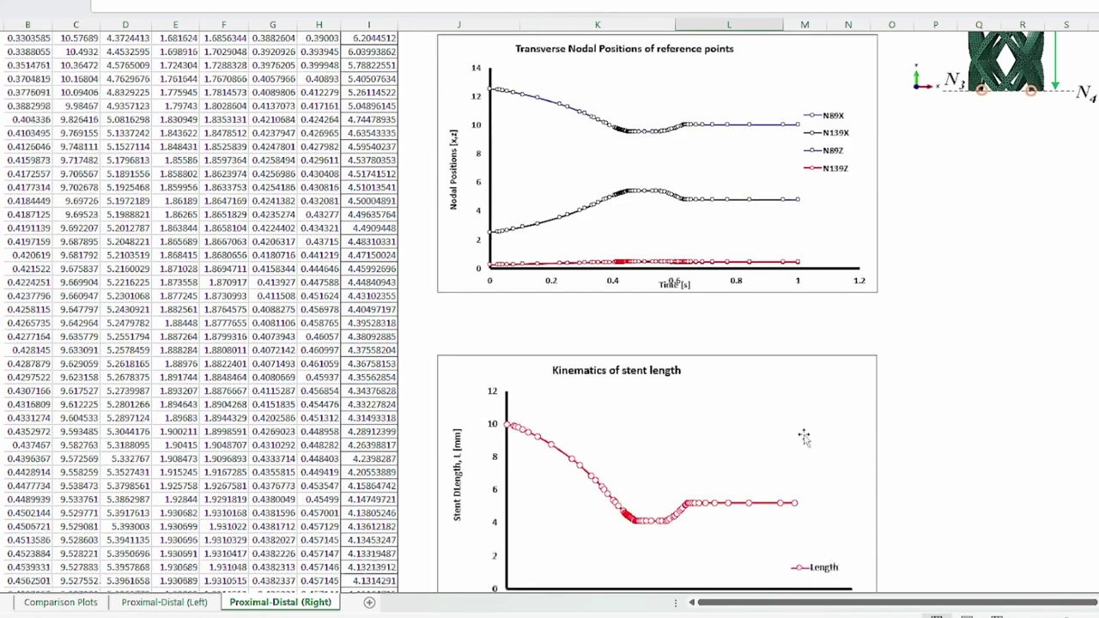